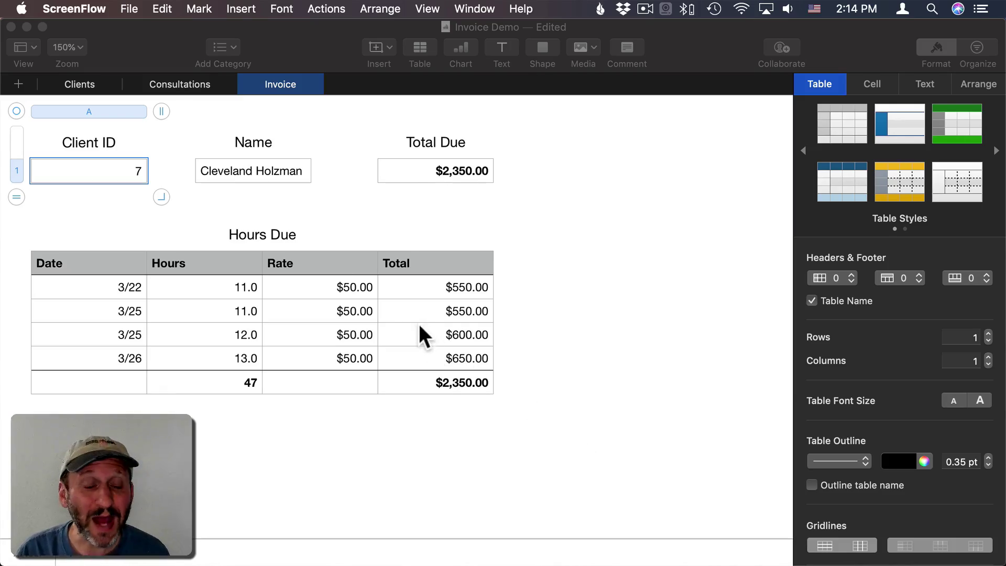
Set the Client ID on the Invoice sheet to 5.
click(128, 168)
double_click(128, 169)
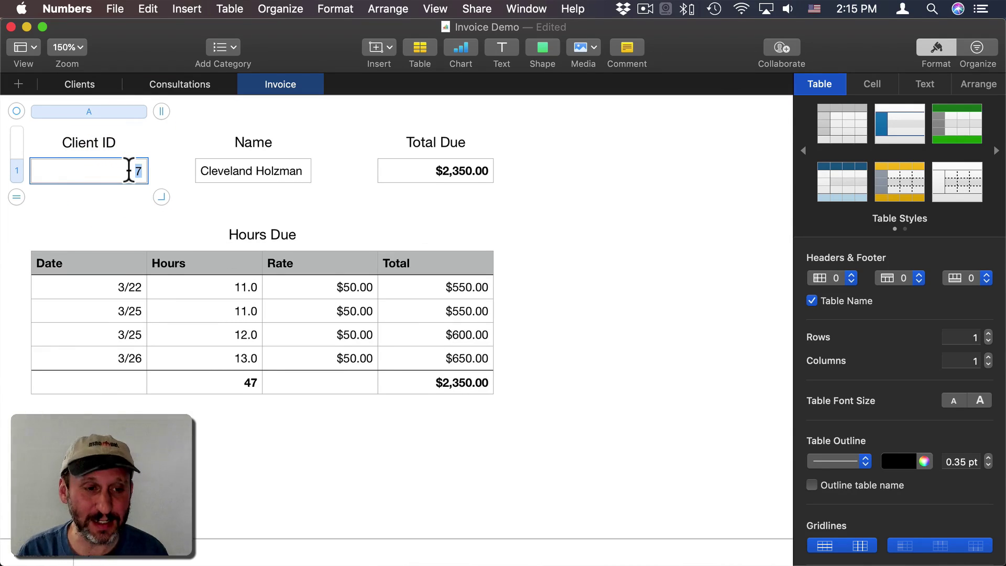
text(5)
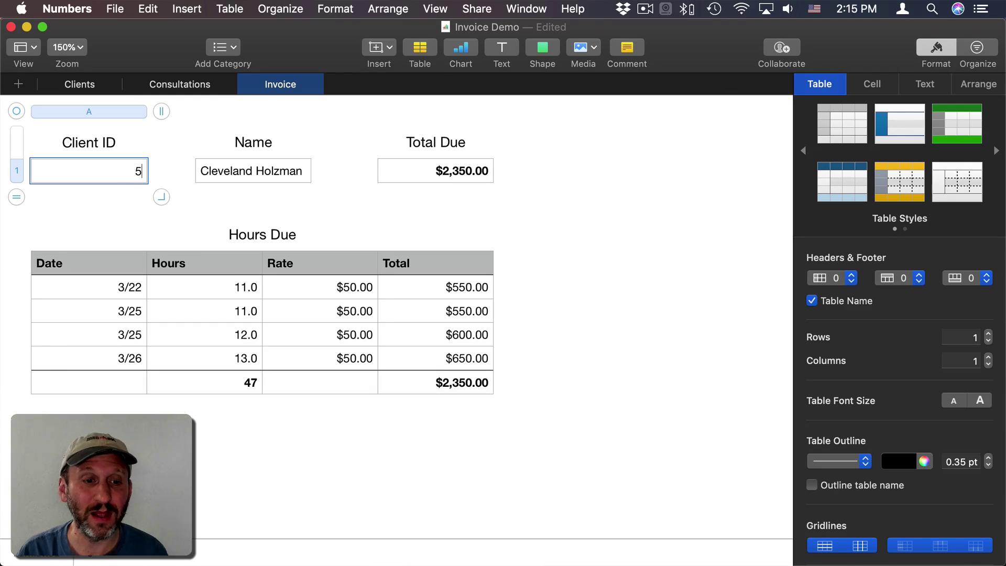
key(Return)
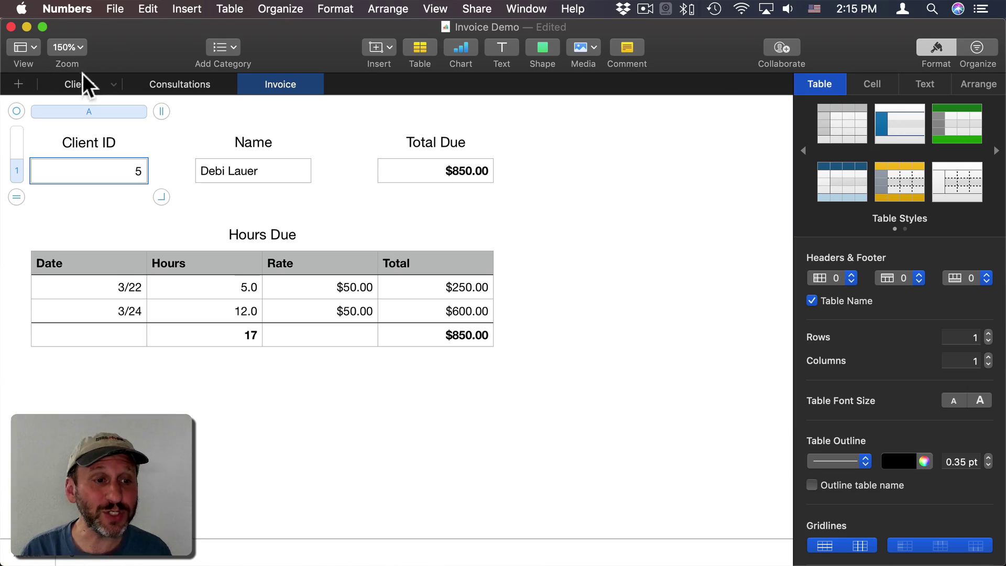
Examine the ID and Name columns of the Clients table on the Clients sheet.
click(78, 84)
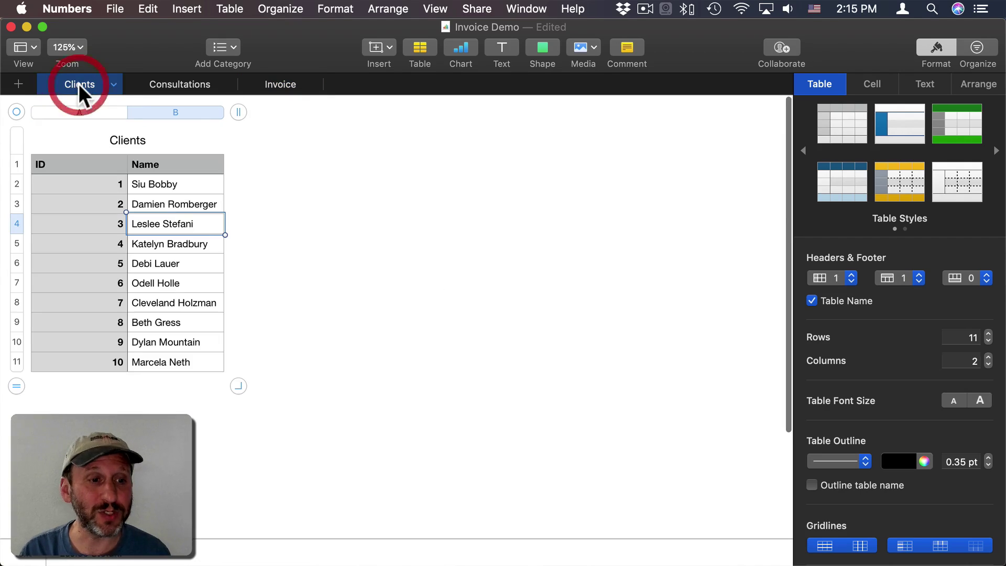
click(65, 186)
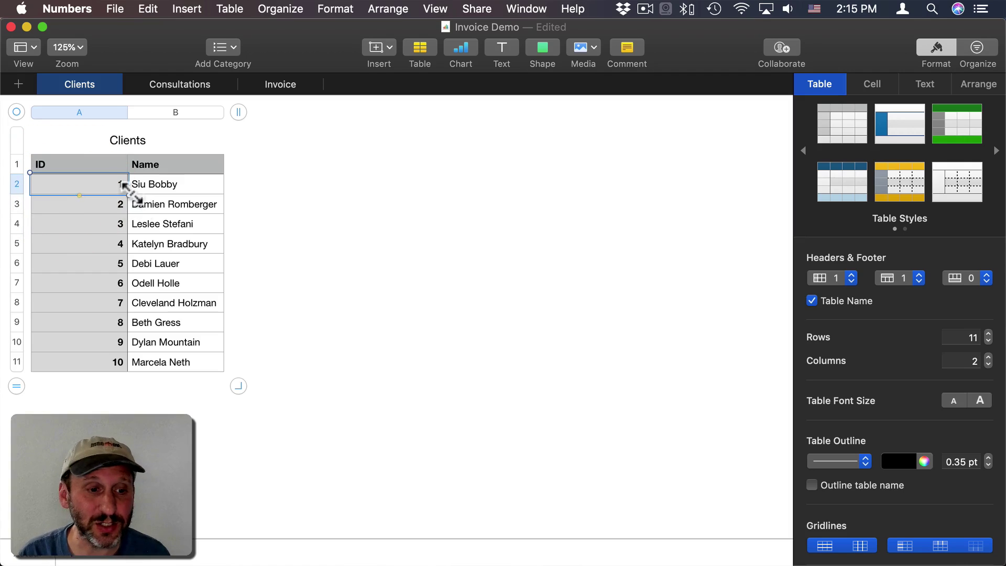
click(168, 184)
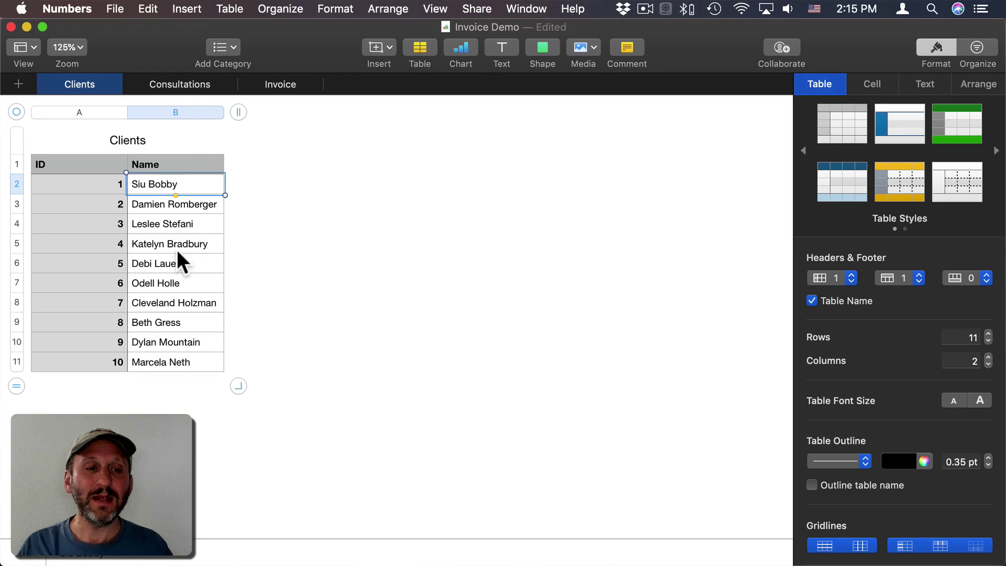
On the Consultations sheet, review the first record's client, date, hours and rate cells and inspect its Total formula.
click(182, 82)
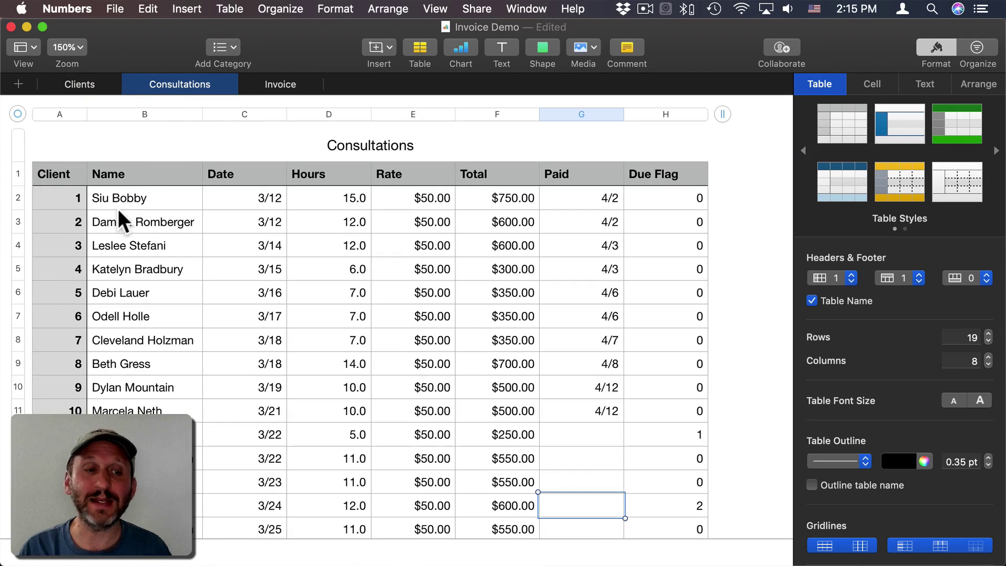
click(56, 197)
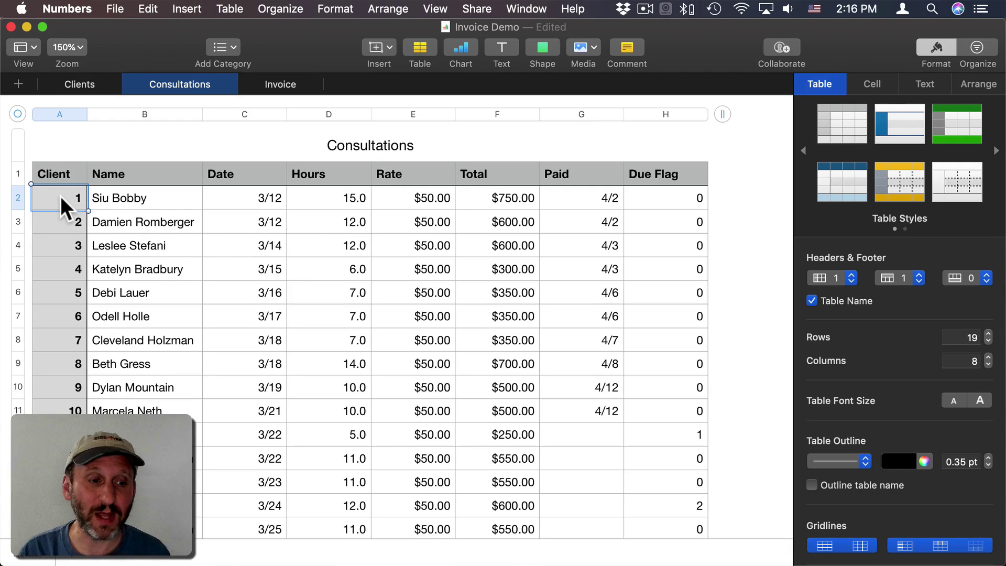
click(269, 197)
click(354, 195)
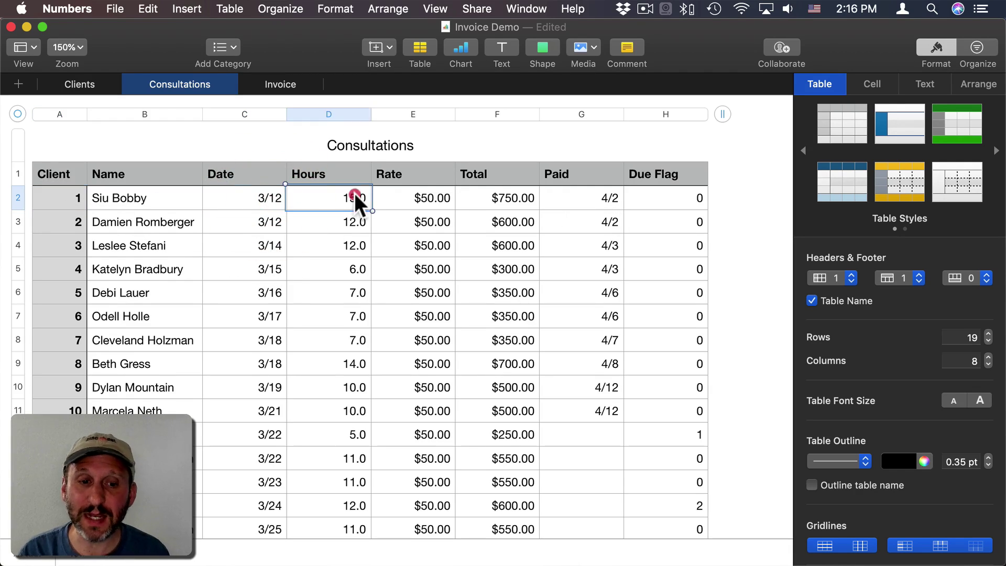
click(416, 196)
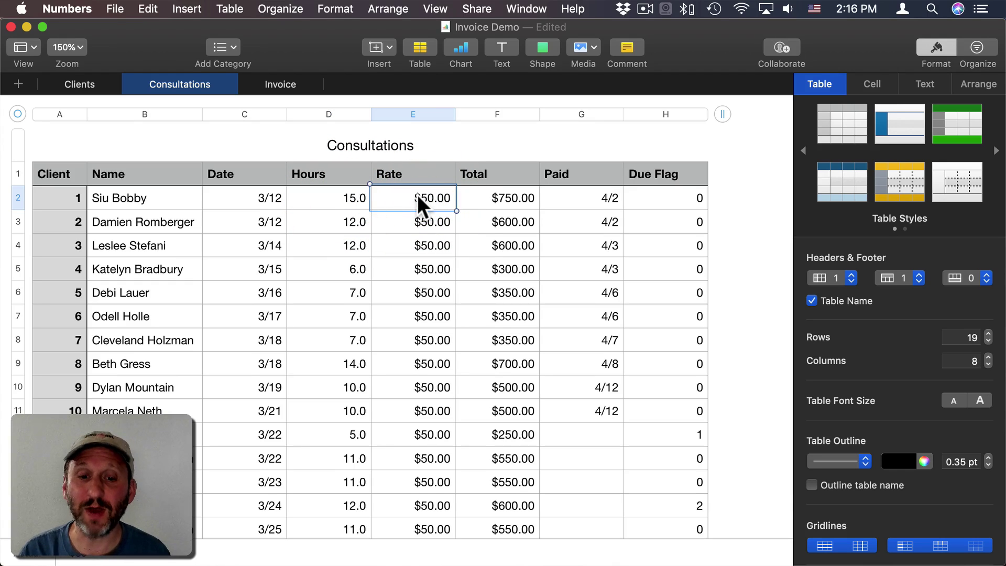
double_click(511, 195)
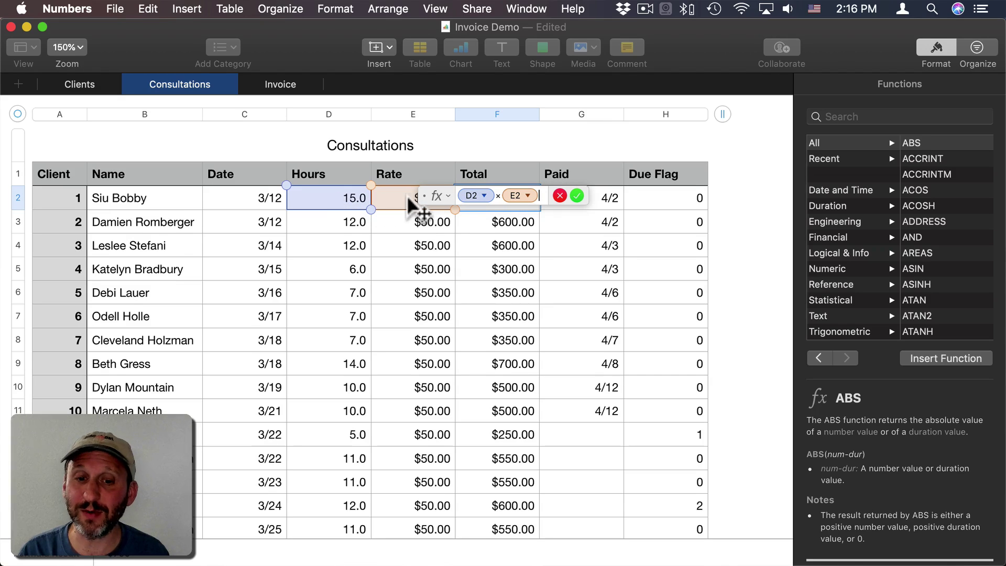
click(576, 195)
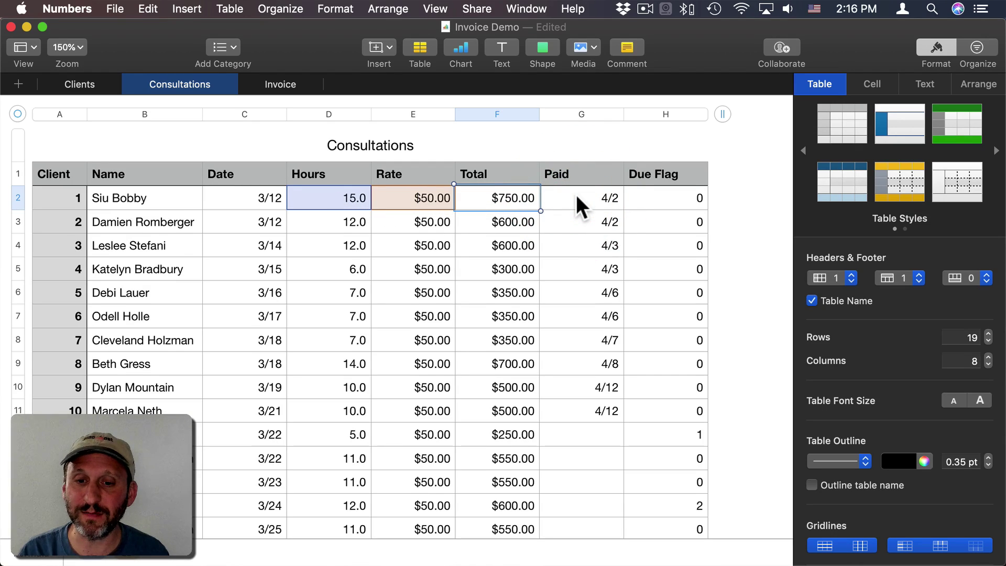
Inspect the LOOKUP formula in the first consultation's Name cell and its references to the Clients table.
click(132, 194)
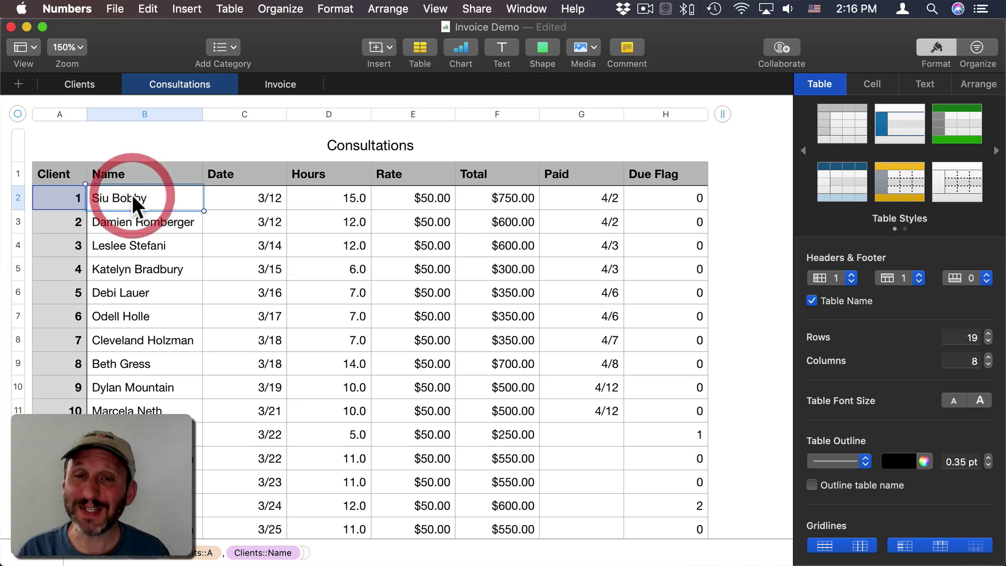
key(=)
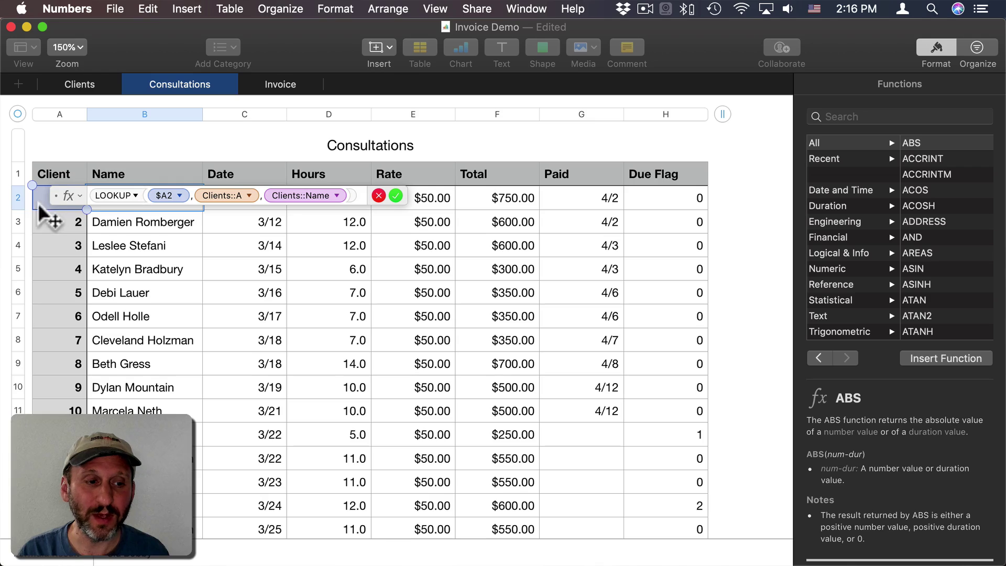
drag(53, 198, 55, 268)
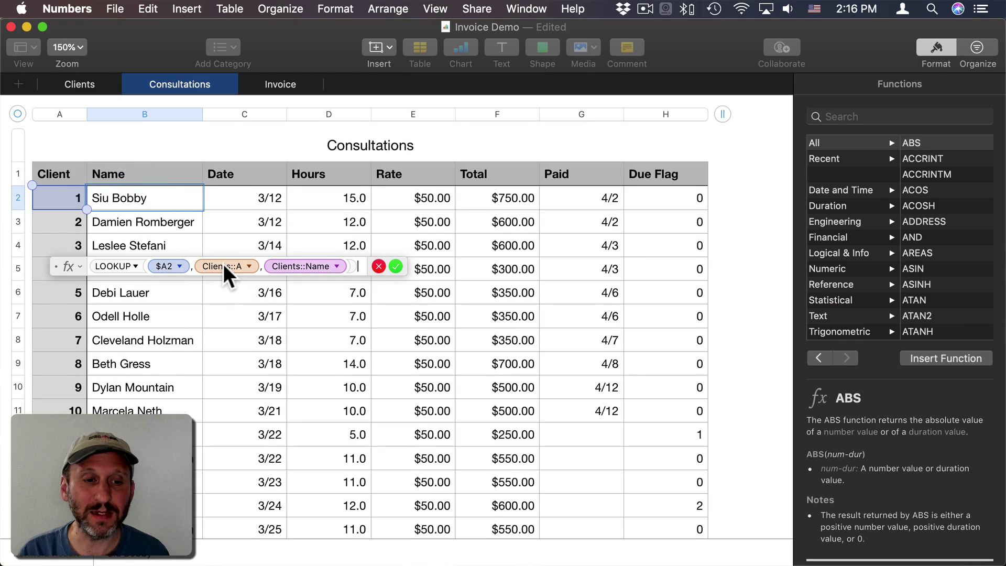
click(84, 84)
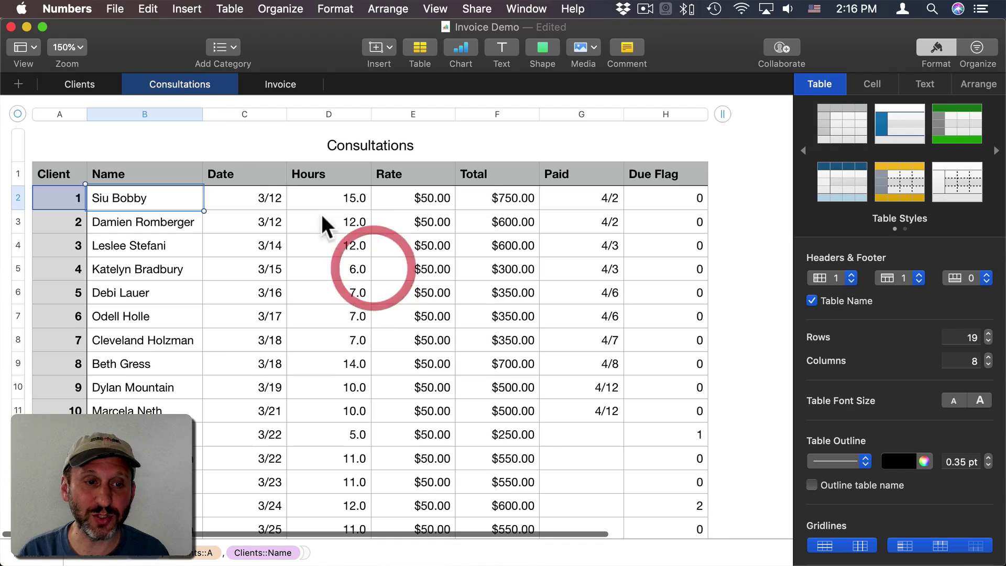
Test the name lookup by setting the first consultation's client to 3, and restore it to 1.
click(77, 200)
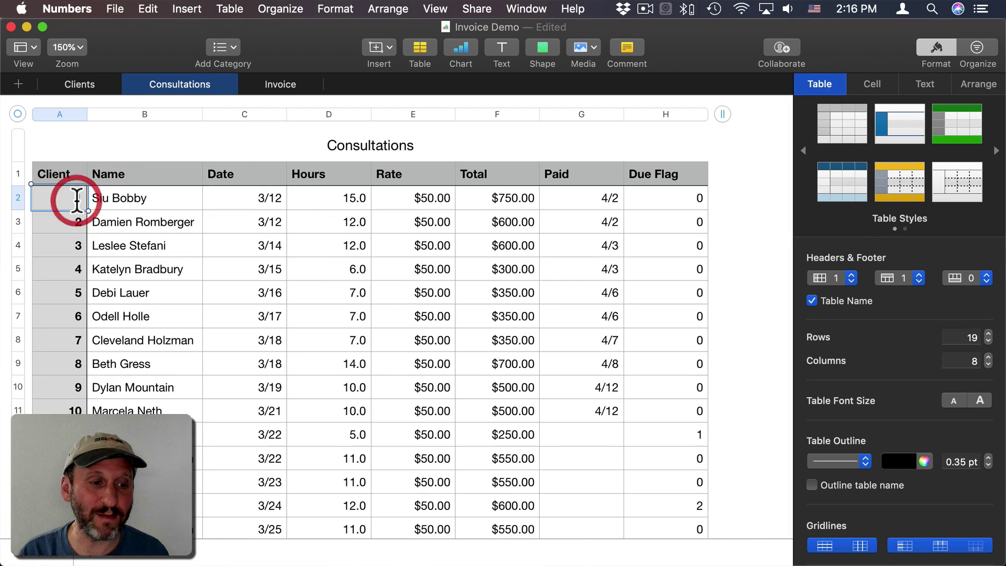
click(78, 200)
text(3)
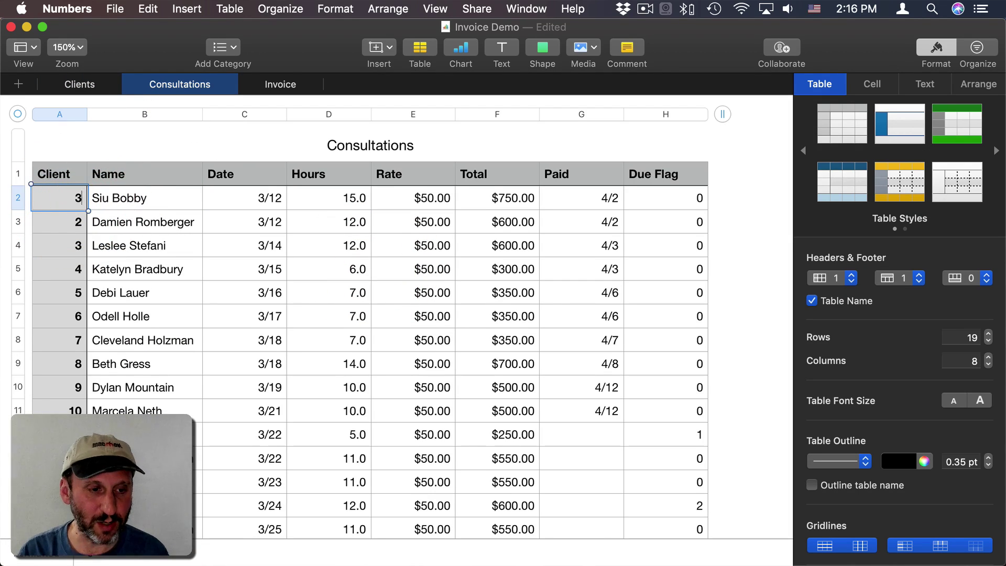
key(Return)
click(71, 200)
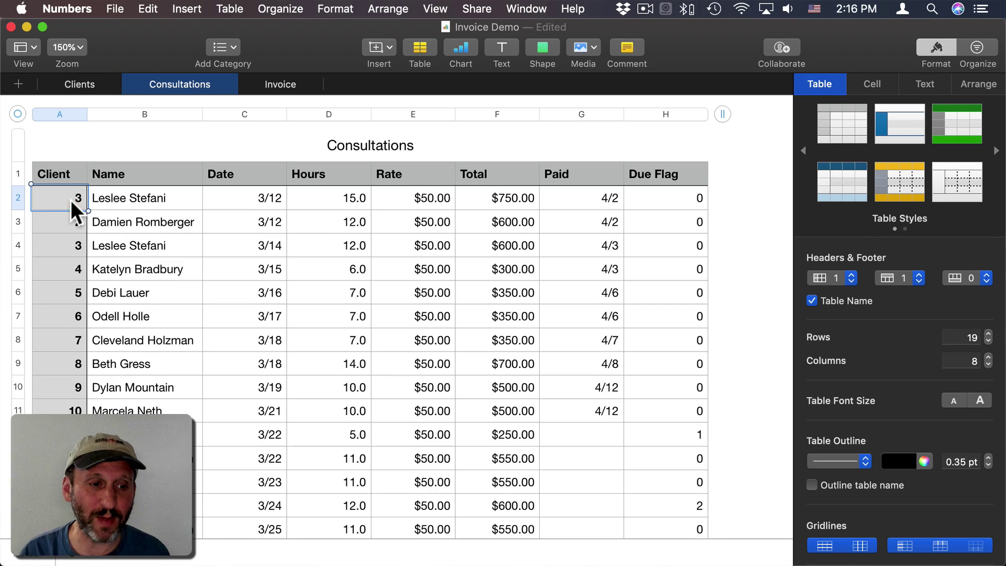
text(1)
key(Return)
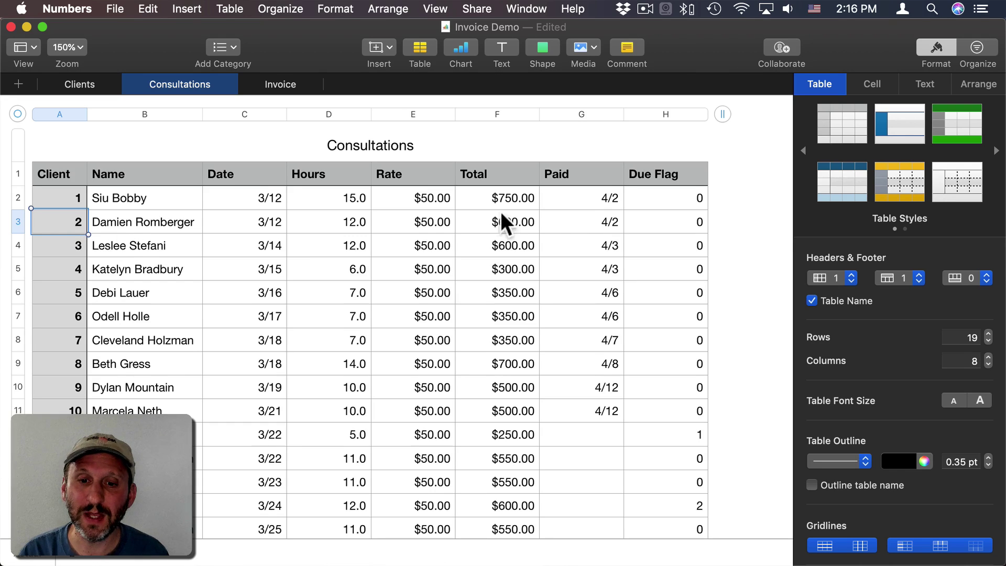
Check the first consultation's Paid cell, and inspect the LOOKUP formula behind the Invoice sheet's Name along with the Clients columns it references.
click(587, 198)
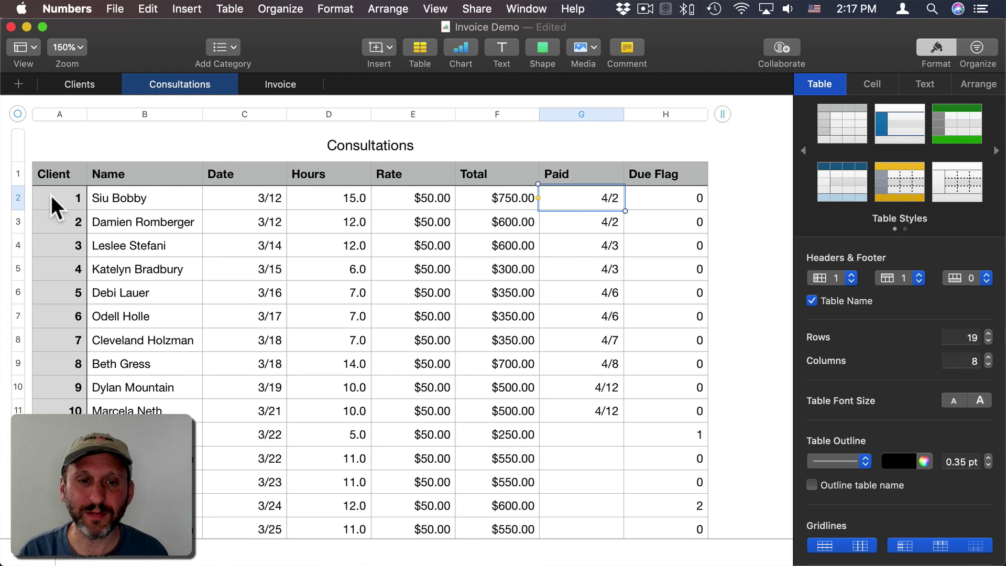
click(283, 84)
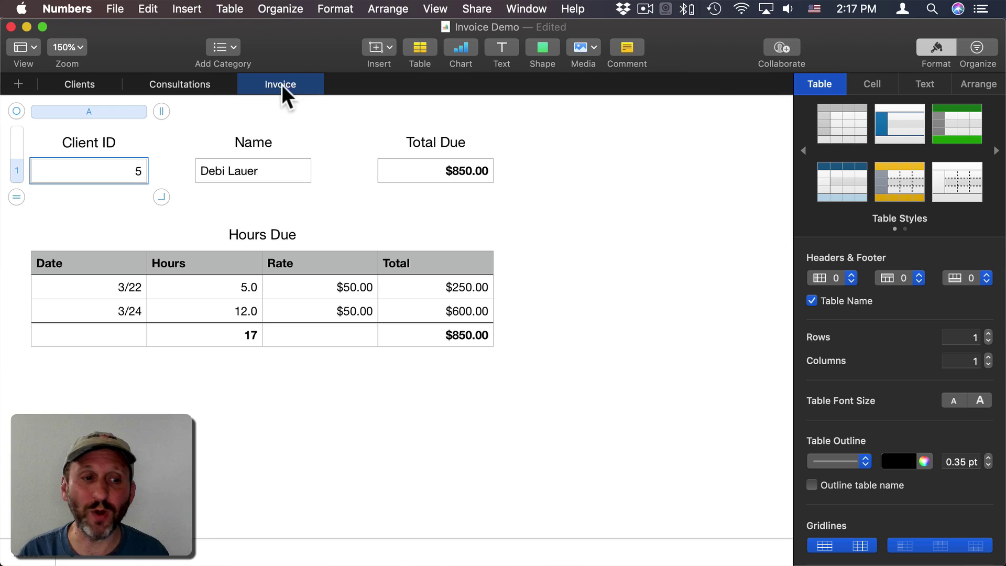
click(234, 168)
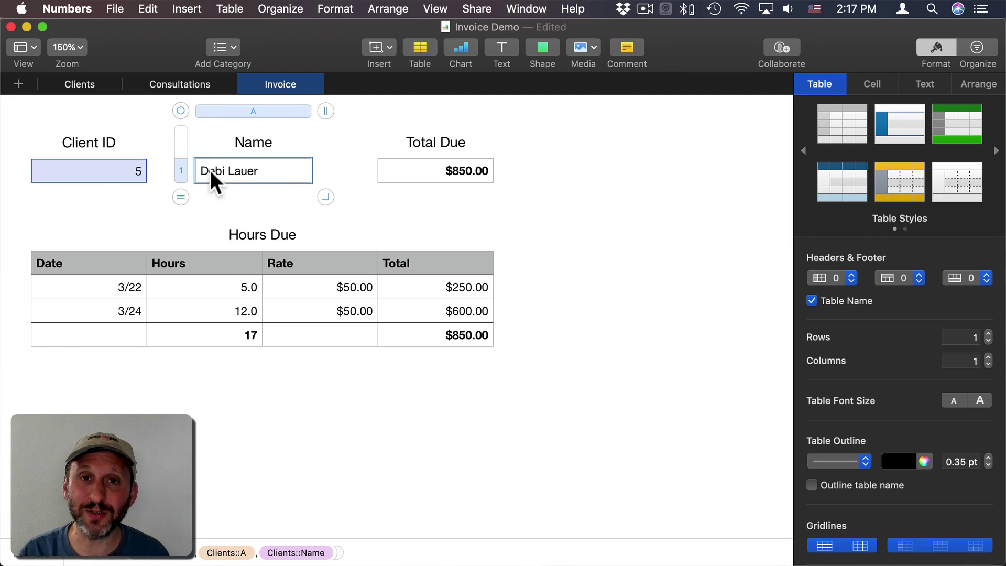
double_click(230, 172)
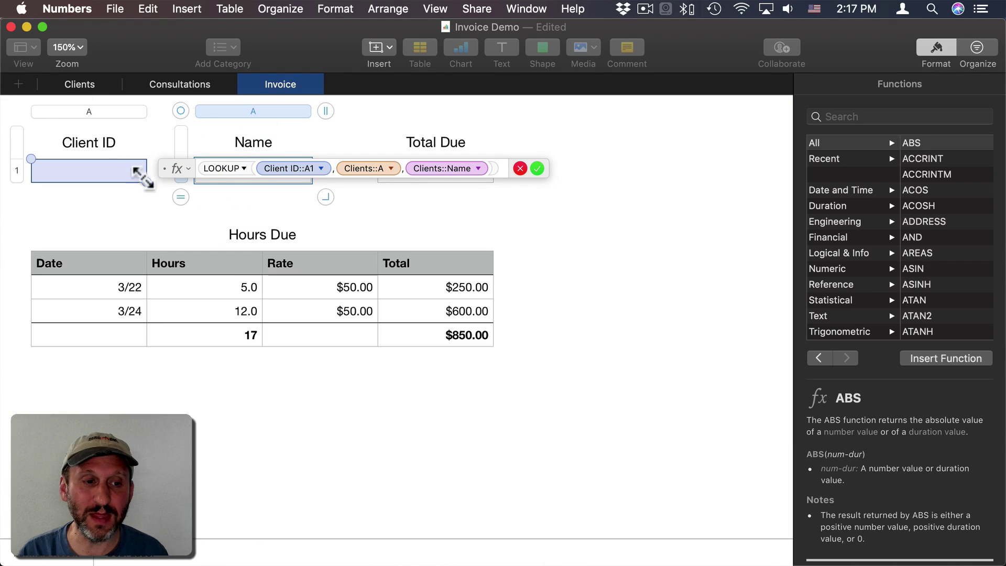
click(77, 84)
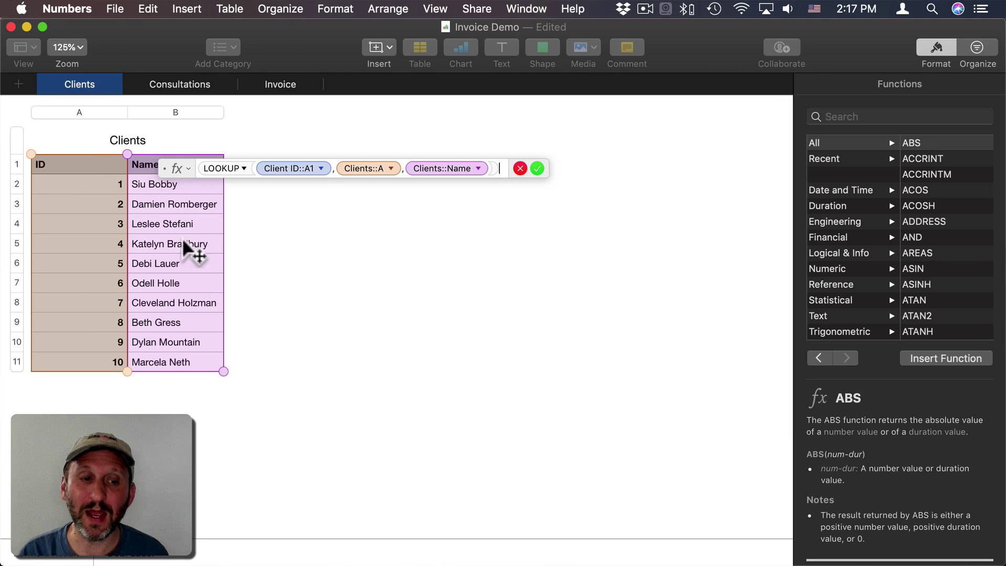
click(281, 80)
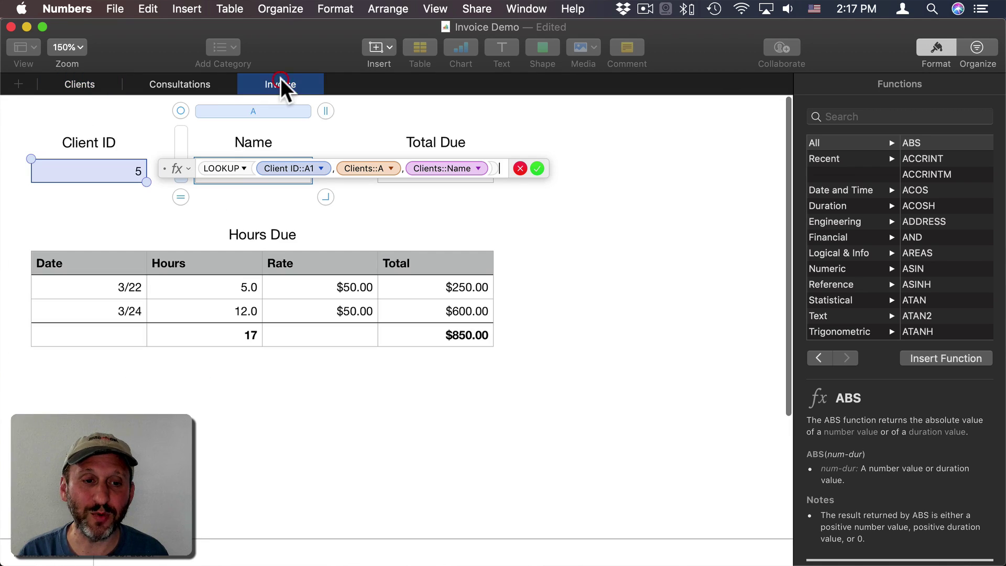
click(523, 166)
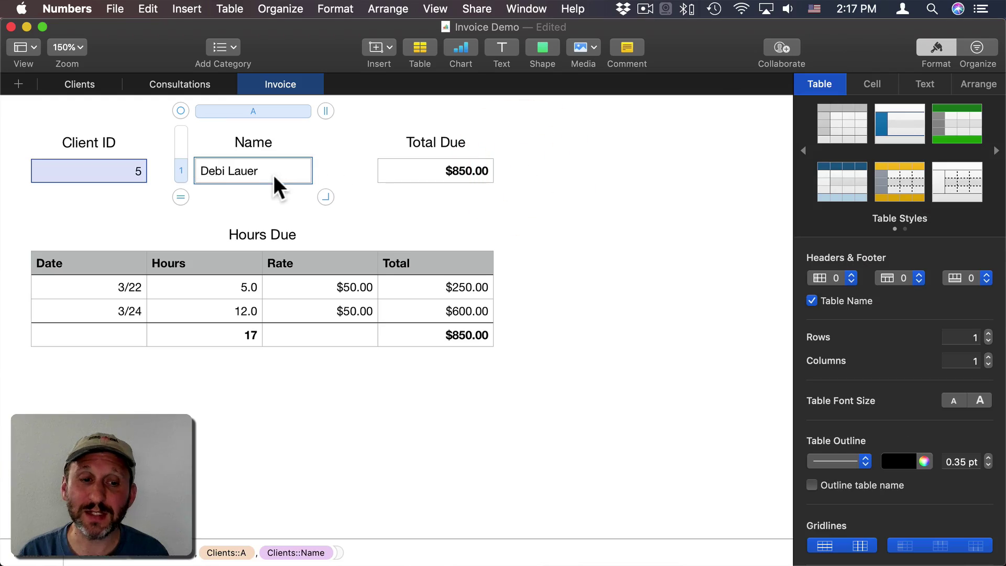
Examine the Due Flag formulas on the Consultations sheet, comparing rows 2, 12 and 15 and checking row 15's client number.
click(79, 293)
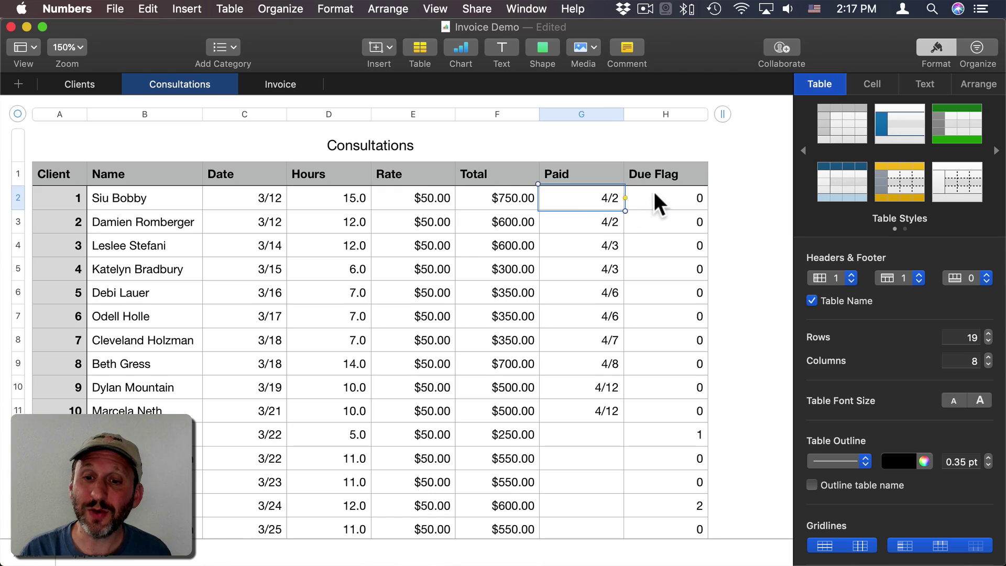
click(645, 178)
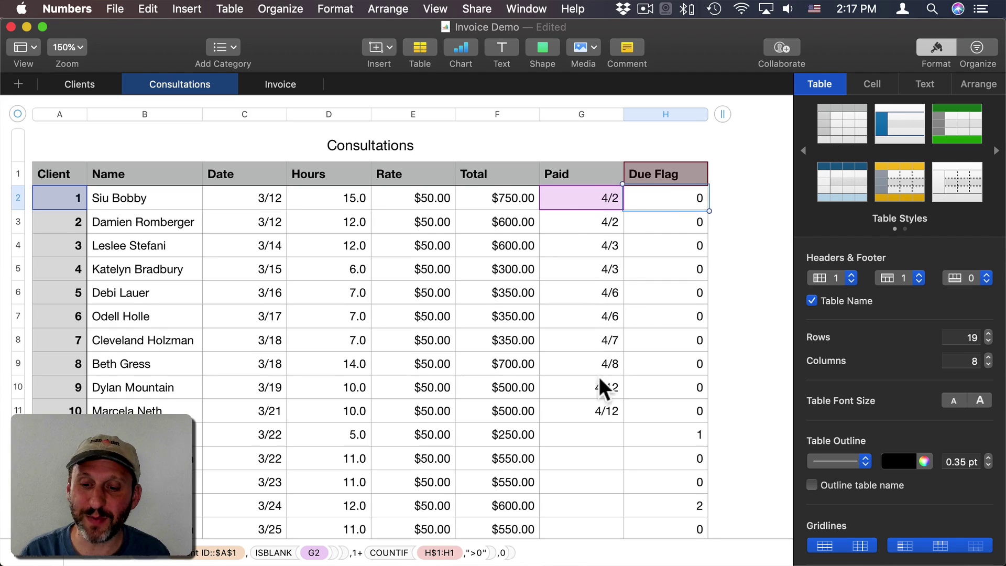
scroll(602, 395, down, 4)
click(697, 332)
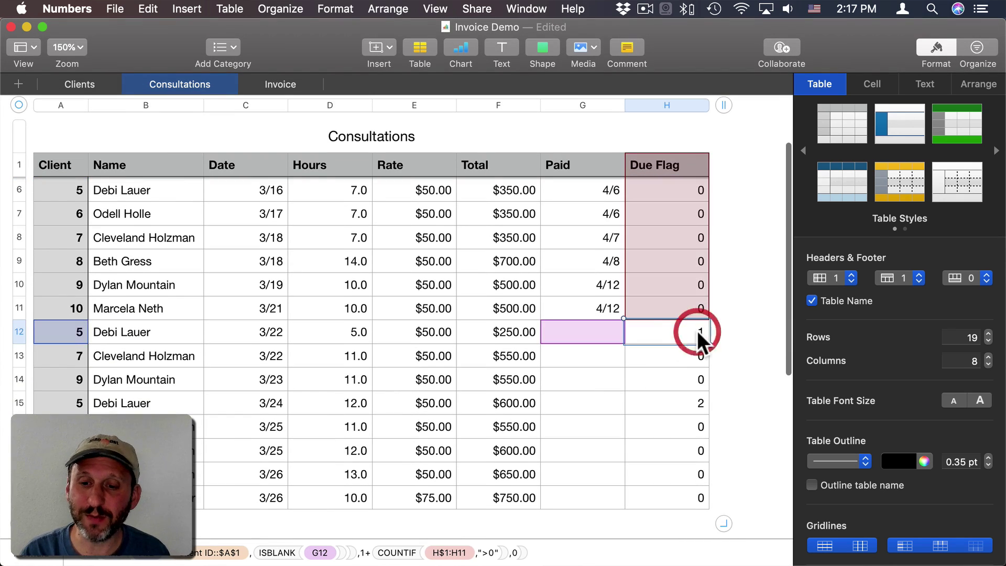
click(699, 405)
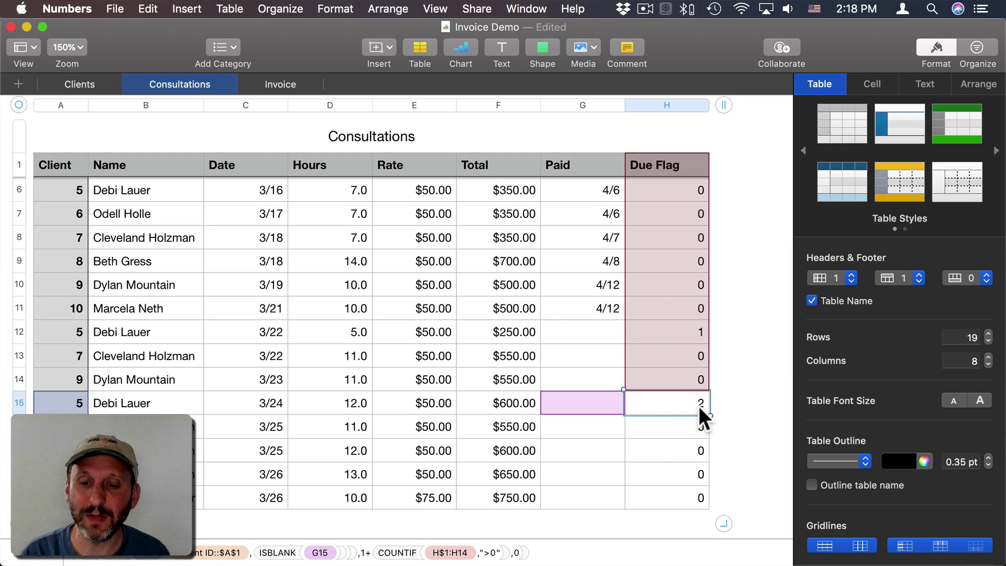
click(686, 331)
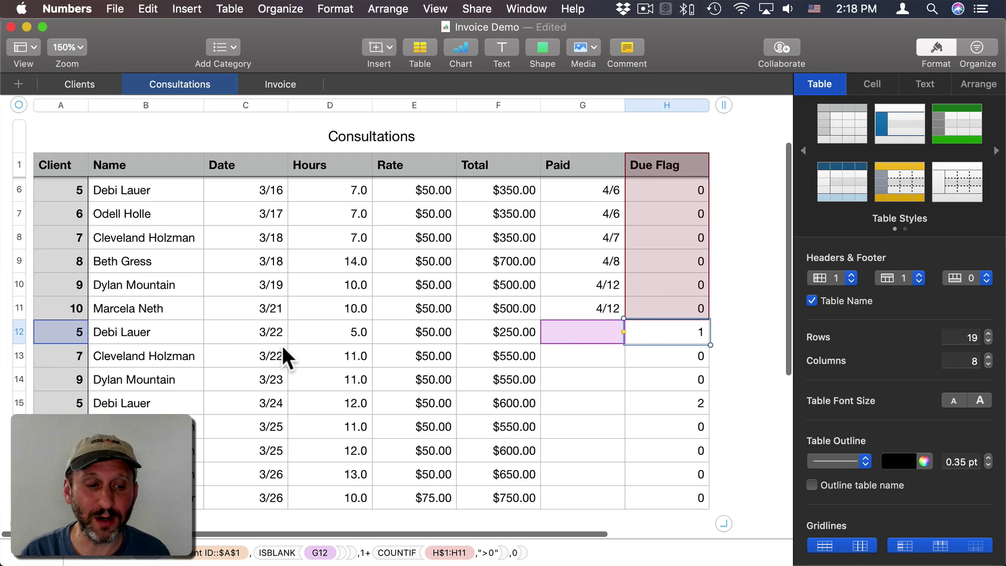
click(71, 408)
Compare the Invoice sheet's Client ID with the Consultations records, and check the Paid cell in row 12.
click(280, 84)
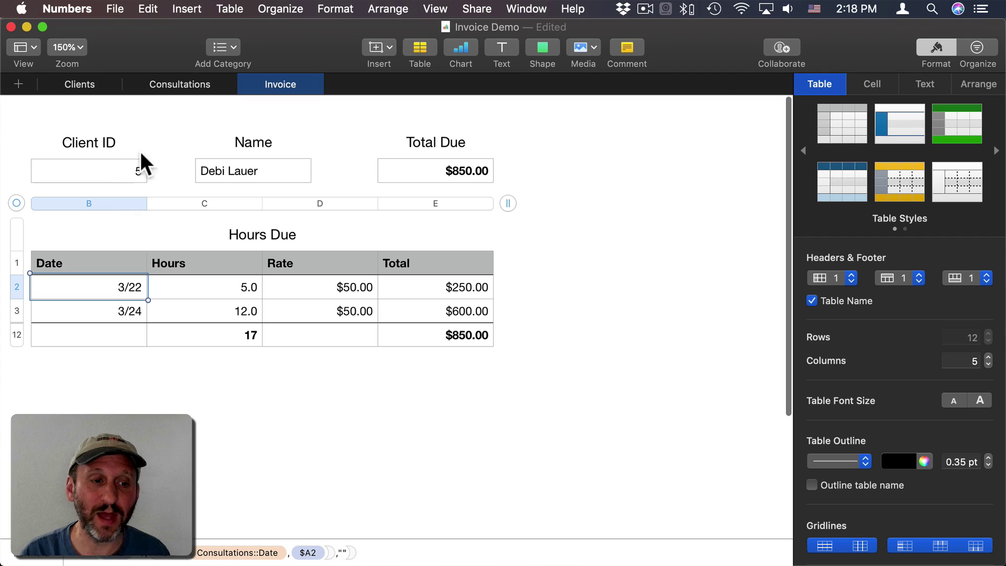
click(178, 83)
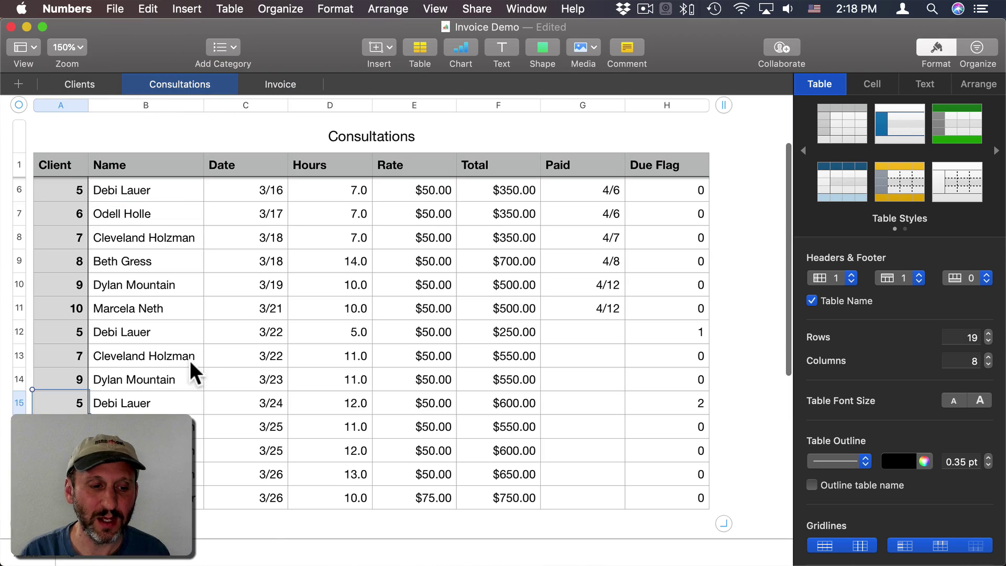
click(611, 329)
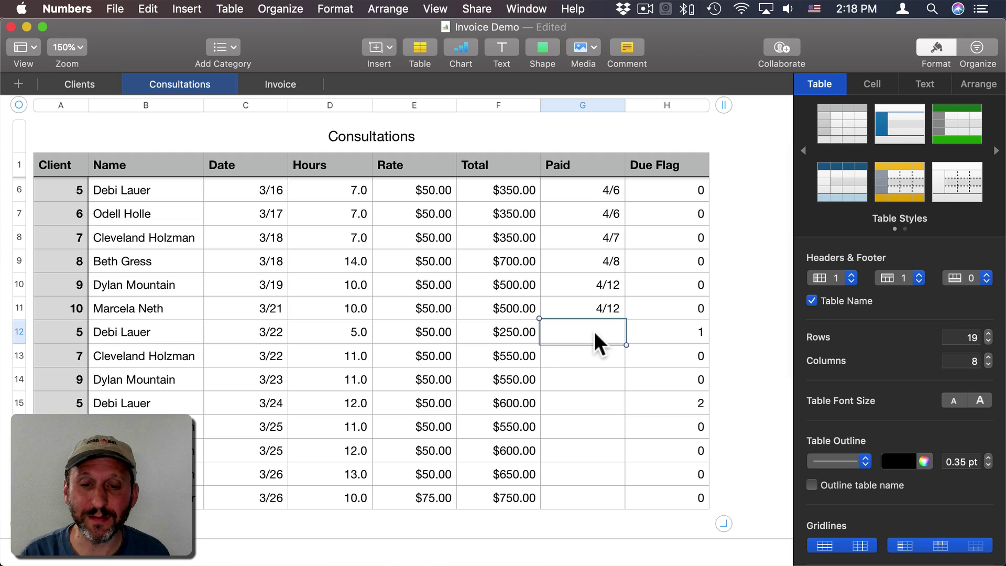
Open row 12's Due Flag formula on the Consultations sheet and trace its comparison of A12 with the Invoice sheet's Client ID.
double_click(653, 331)
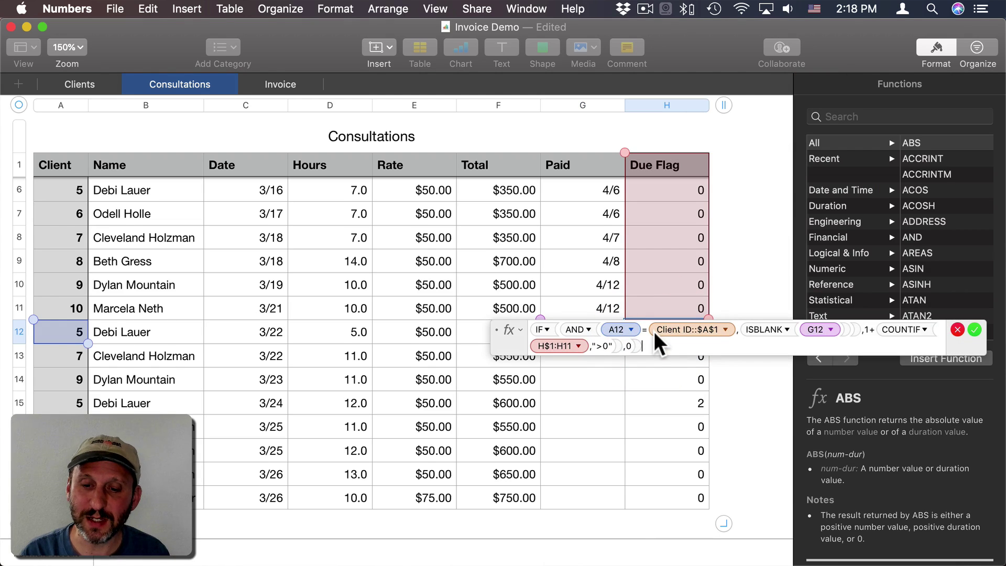
drag(509, 335, 186, 250)
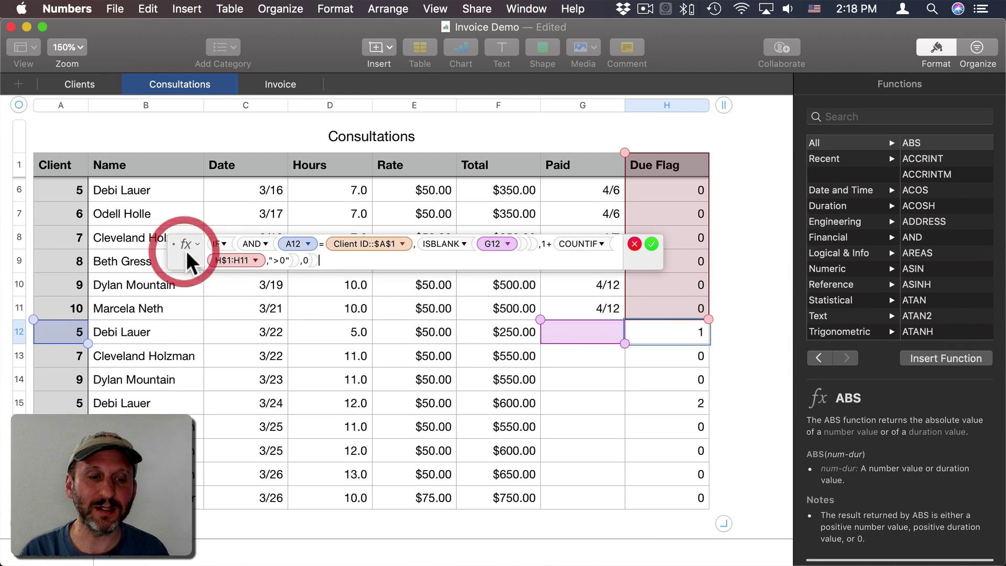
click(293, 244)
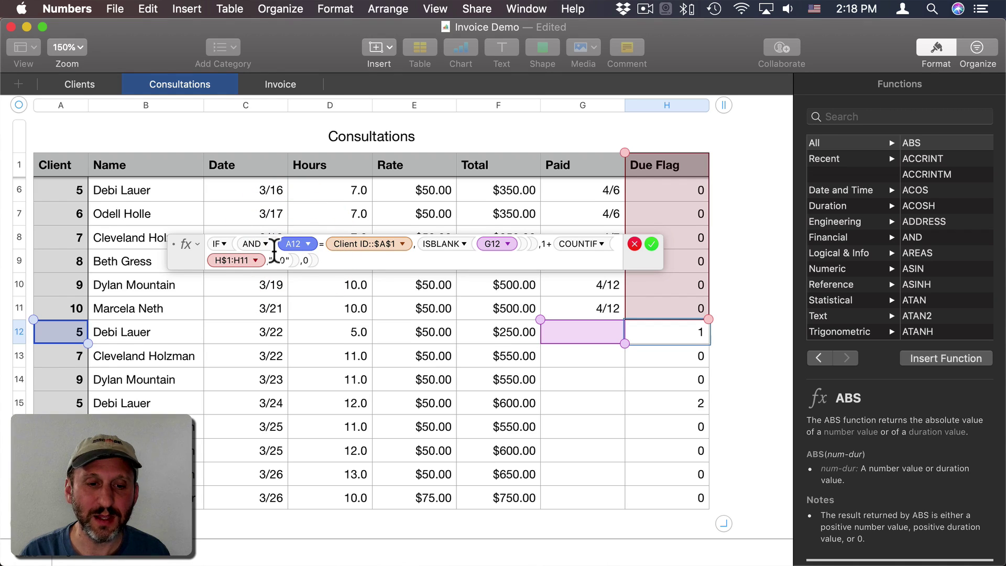
click(364, 243)
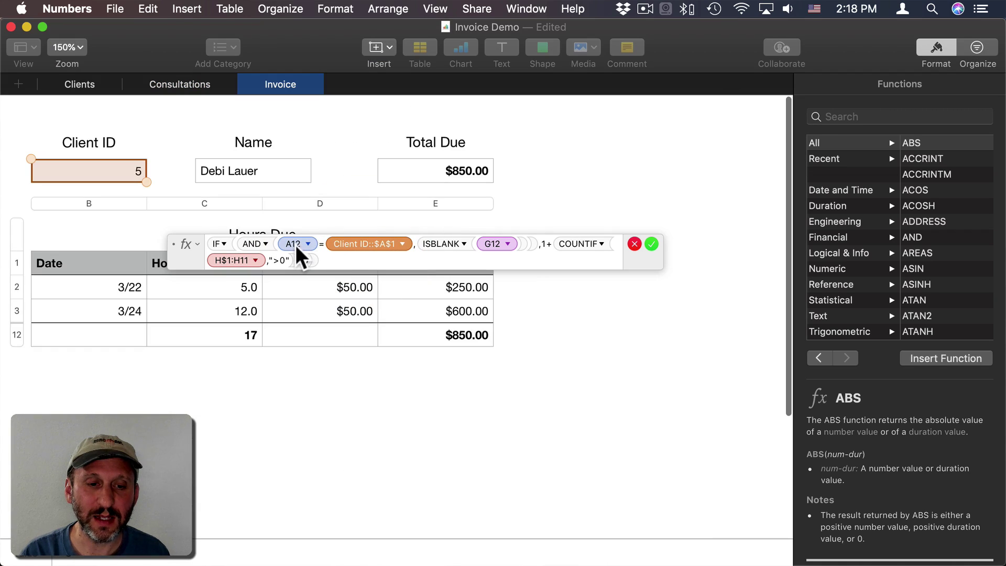
click(294, 245)
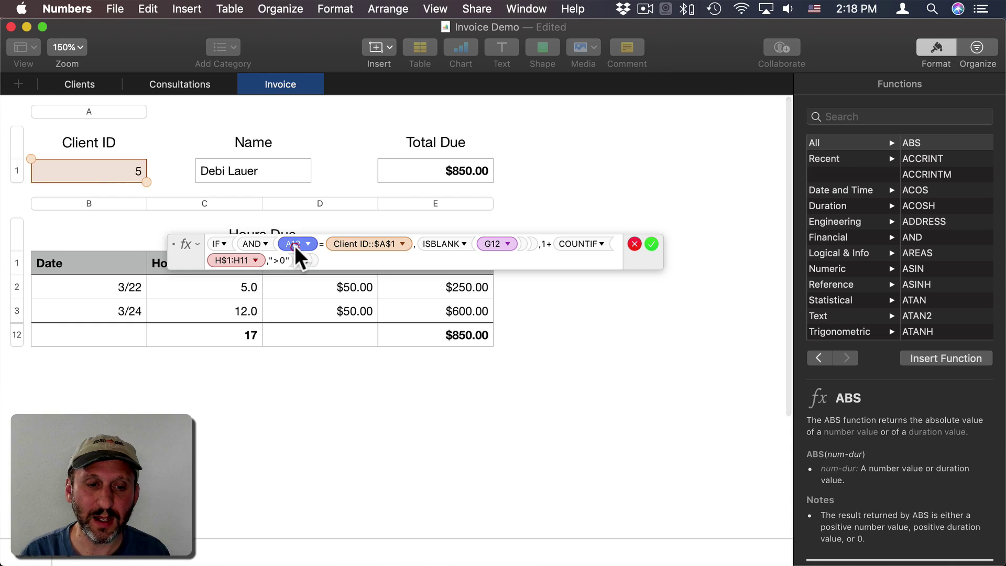
click(295, 245)
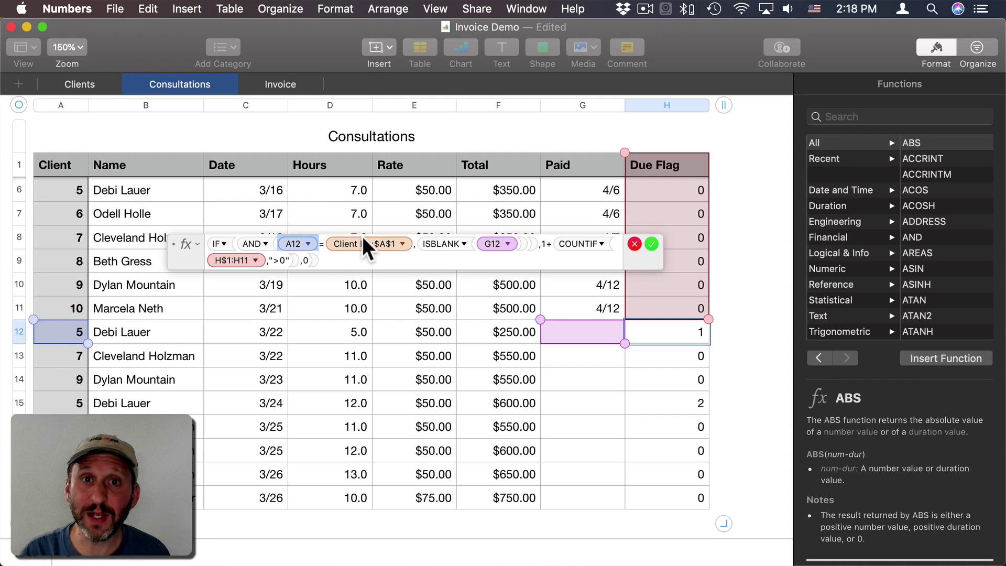
Examine the AND condition in row 12's Due Flag formula, including the ISBLANK test on G12.
click(252, 242)
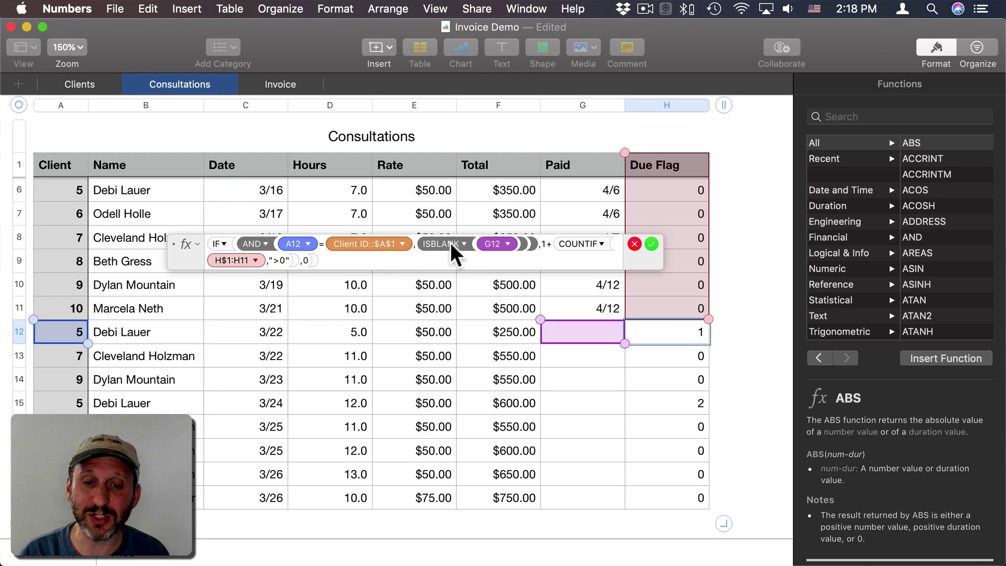
click(493, 244)
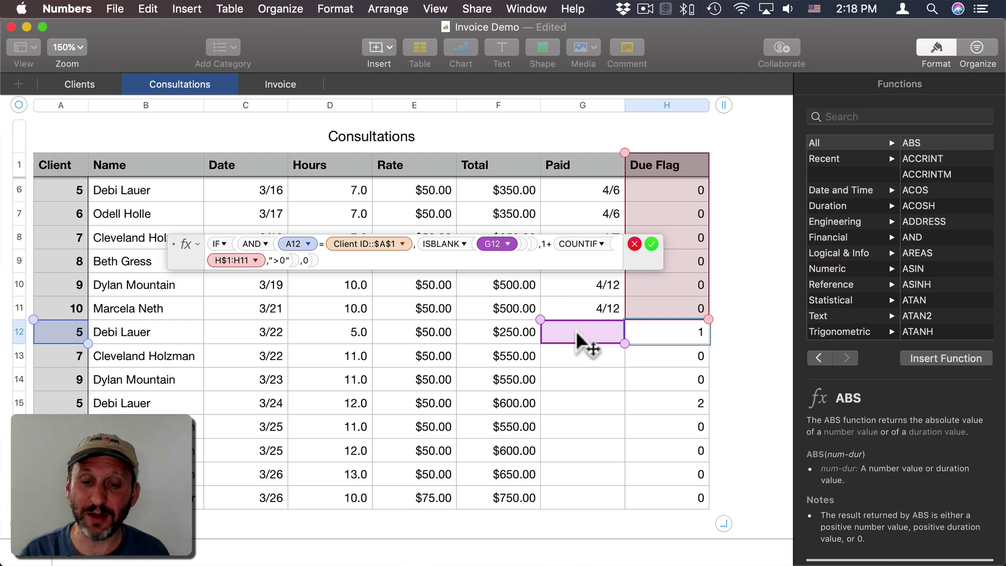
click(442, 242)
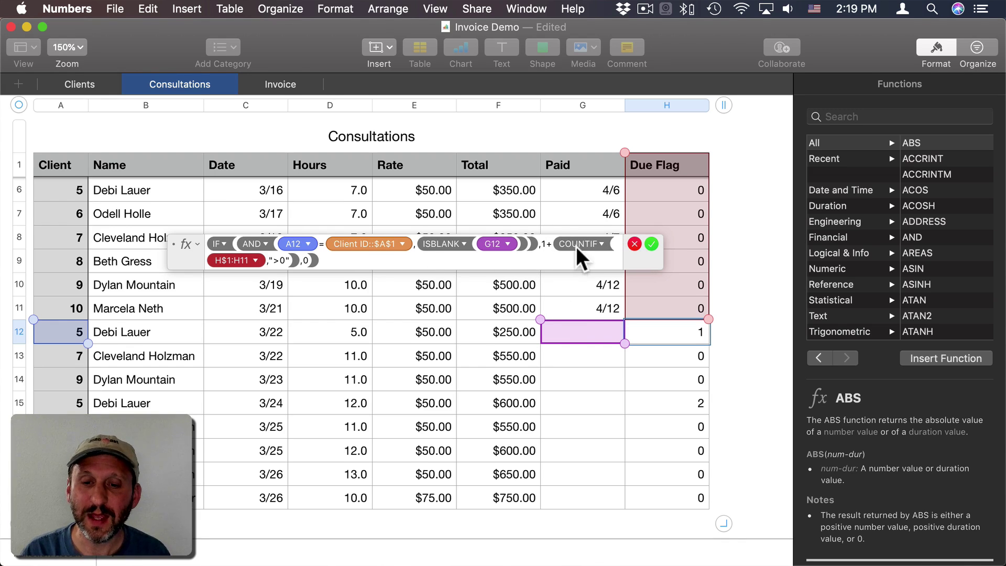
Inspect the 1+COUNTIF part of the formula with its H$1:H11 range and ">0" condition, and close the formula without changes.
double_click(550, 244)
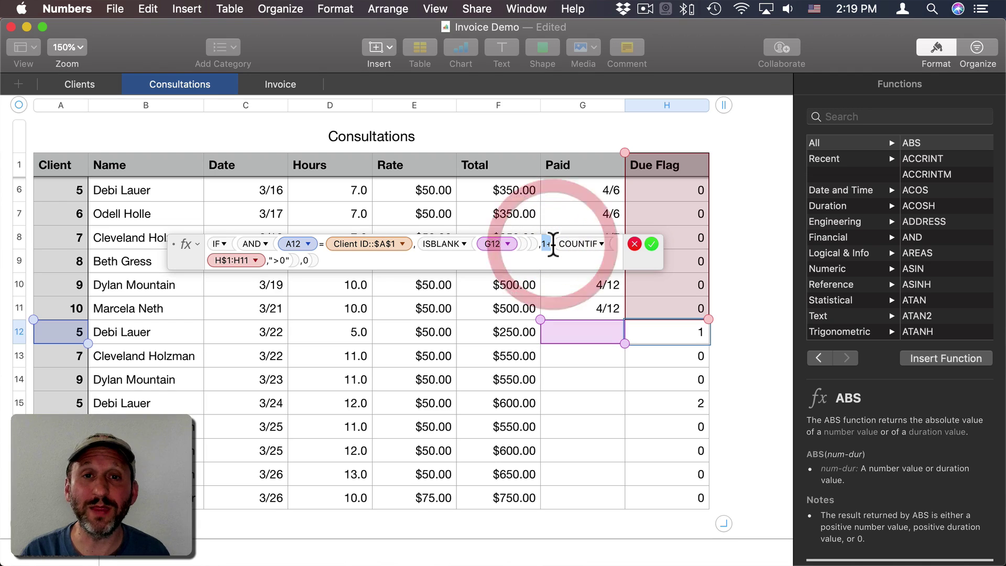
click(571, 243)
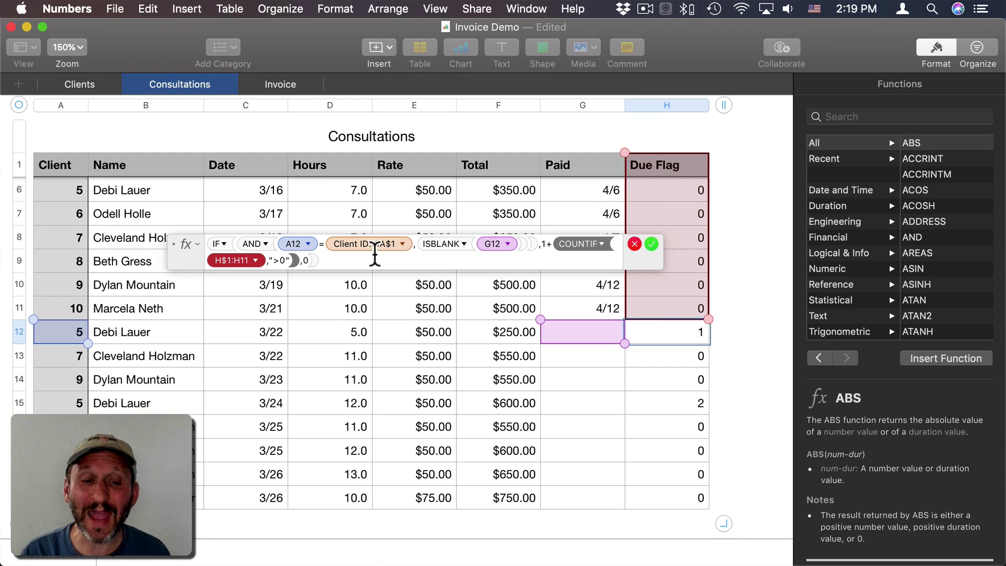
click(281, 265)
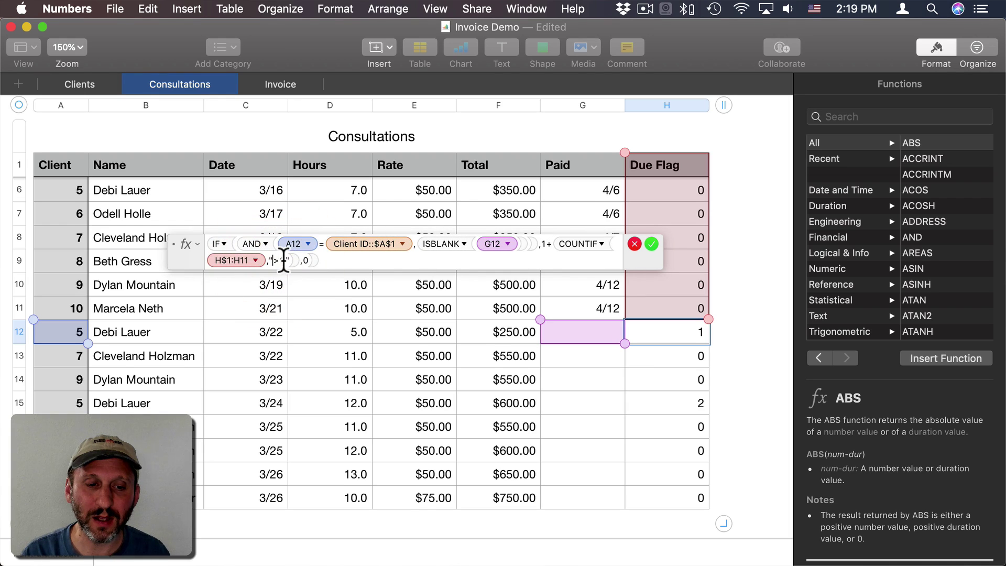
double_click(280, 260)
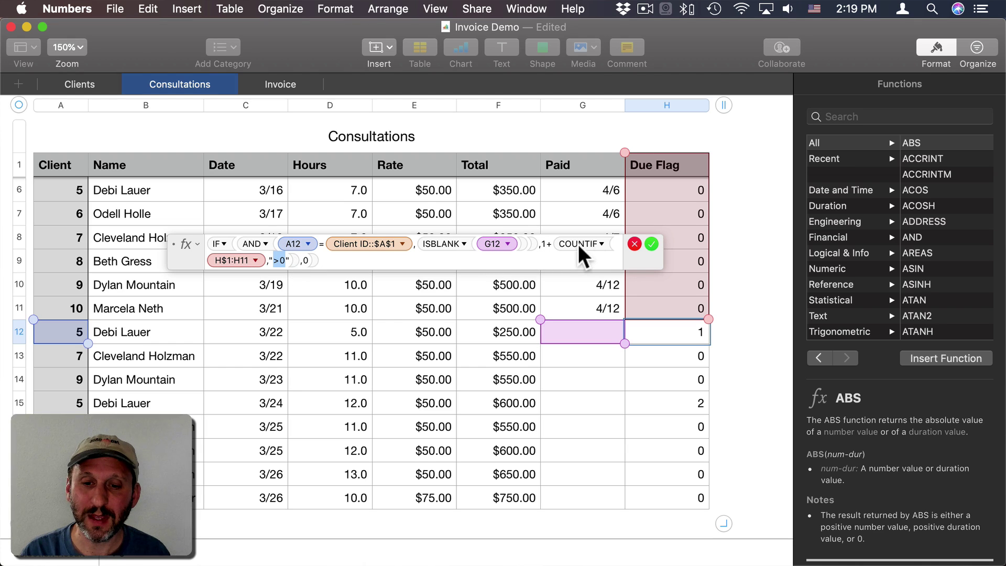
click(634, 244)
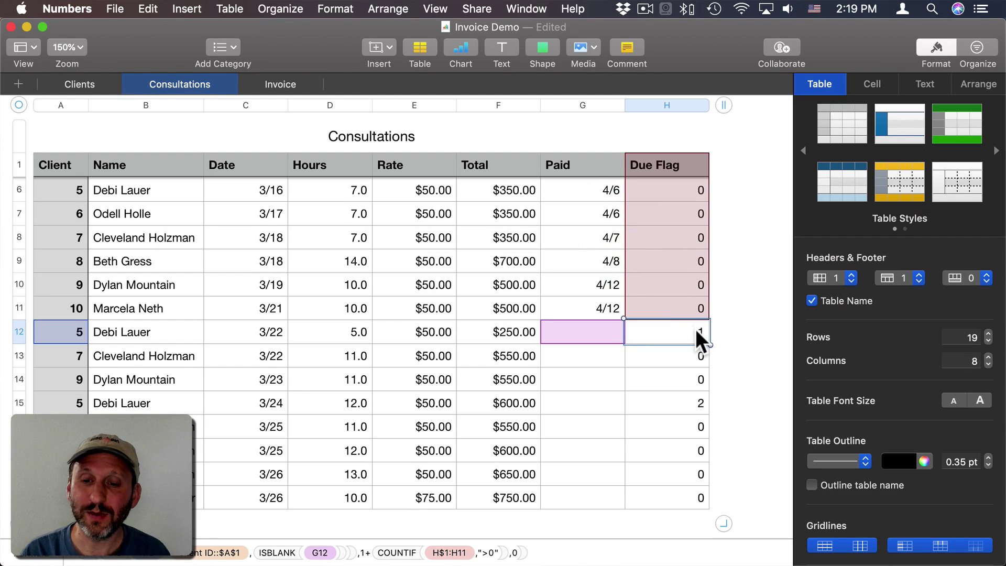
Review the Due Flag cells above row 12 and compare the COUNTIF range used in row 15.
scroll(696, 328, up, 5)
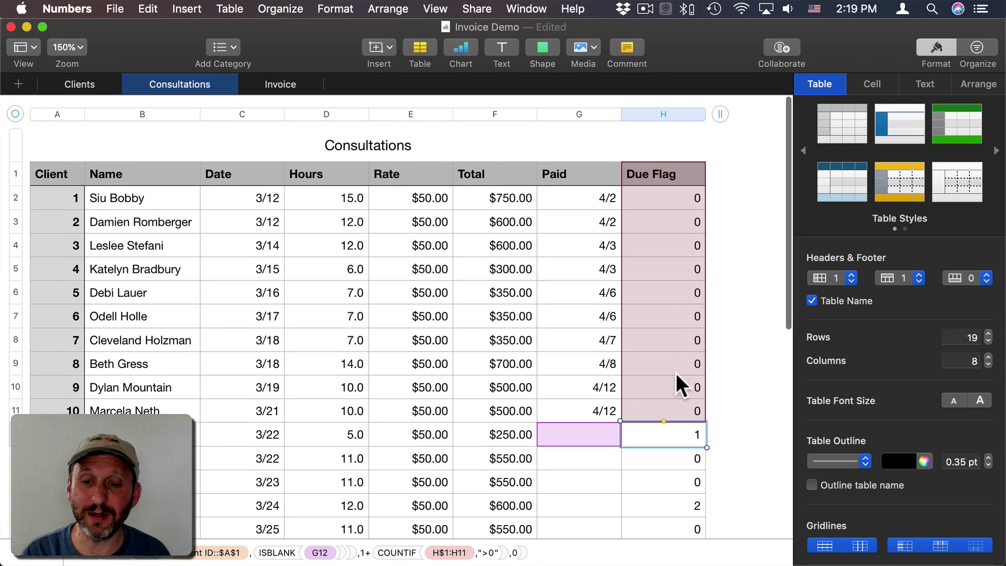
scroll(676, 373, down, 4)
click(686, 421)
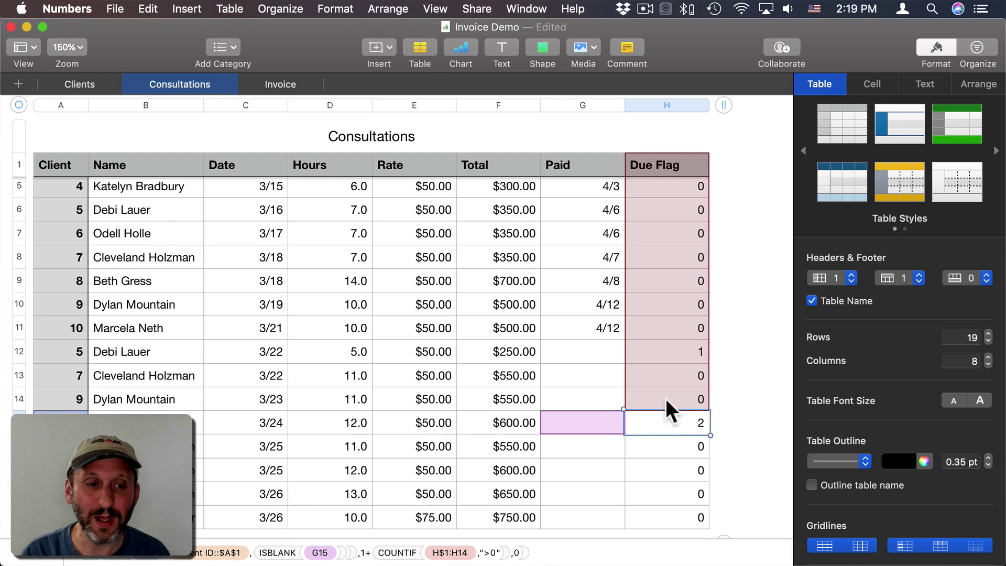
Set the Client ID on the Invoice sheet to 7.
click(279, 85)
click(132, 168)
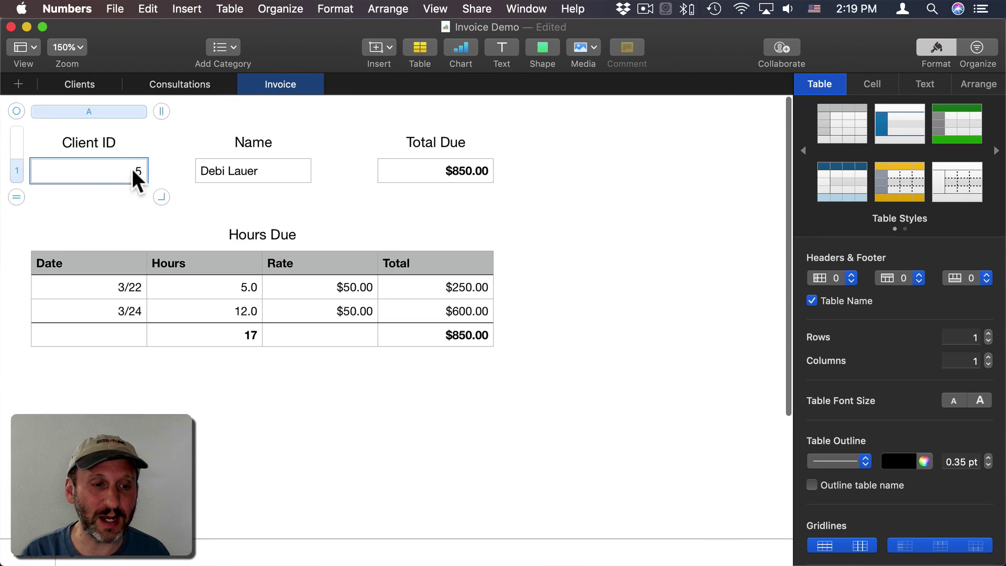
text(7)
key(Return)
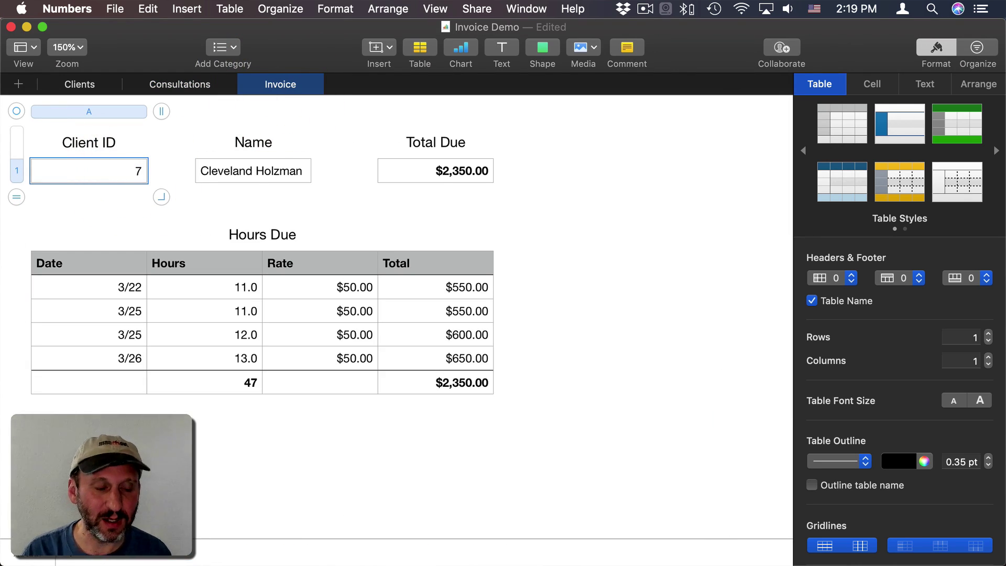
Check the Due Flag cells in rows 13, 16, 17 and 18 of the Consultations sheet for client 7.
click(78, 78)
click(163, 83)
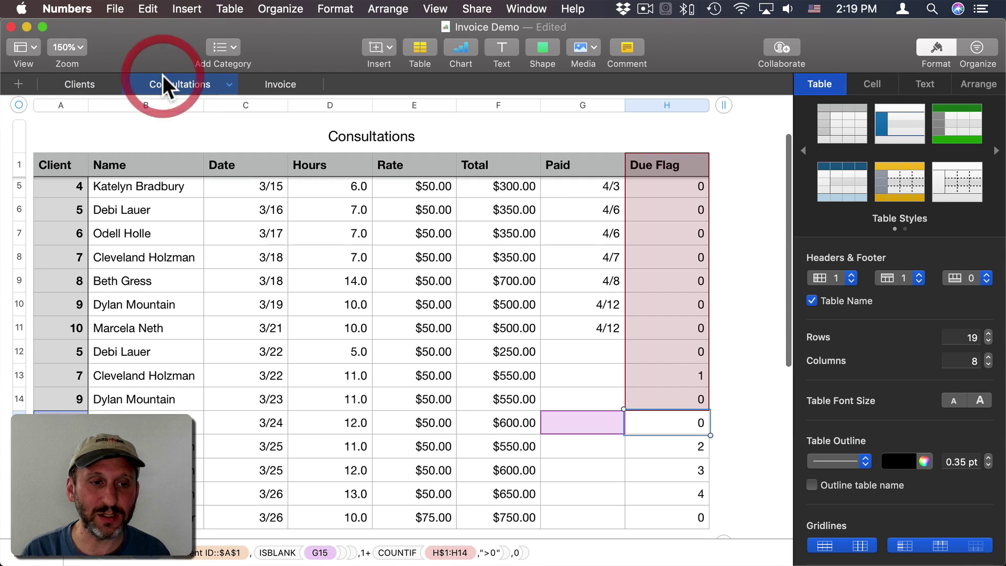
click(694, 377)
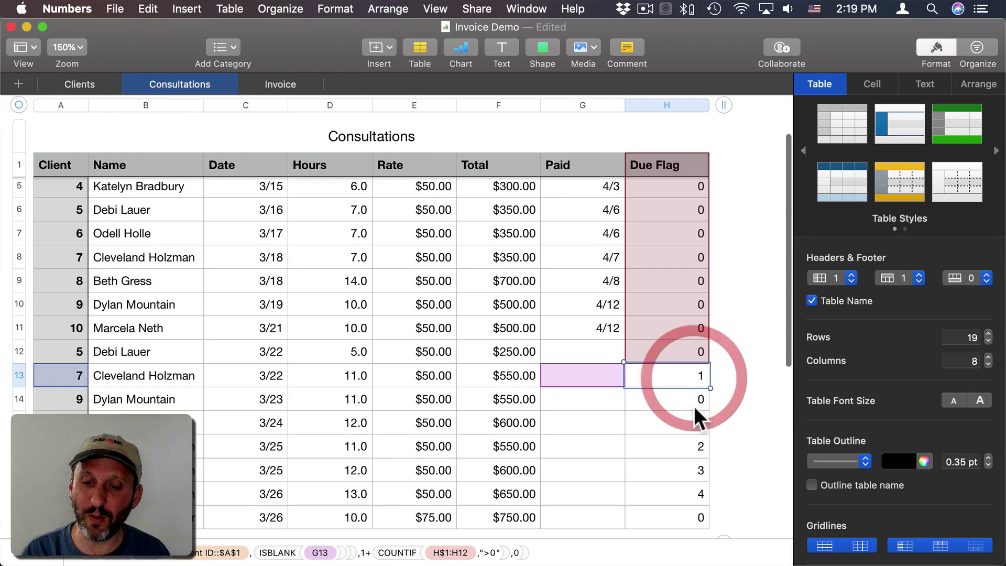
click(691, 445)
click(691, 471)
click(690, 490)
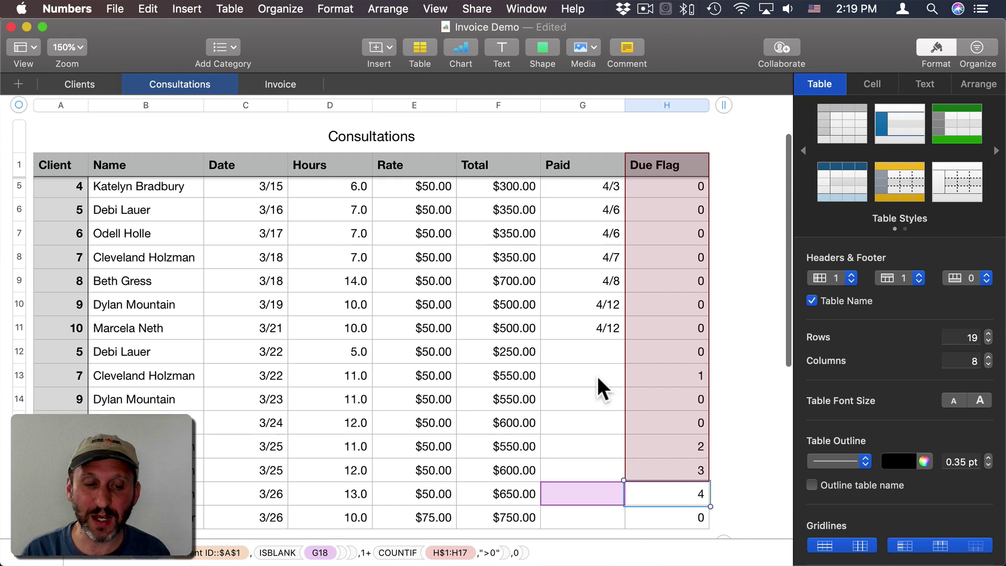
Compare the Client and Paid cells of rows 13, 16, 17 and 18 on the Consultations sheet.
click(68, 385)
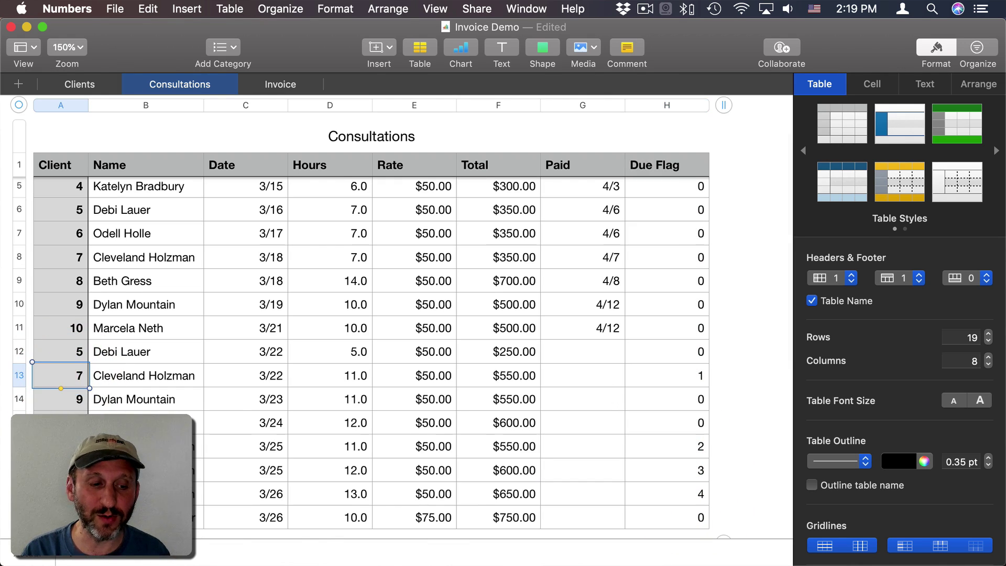
click(599, 372)
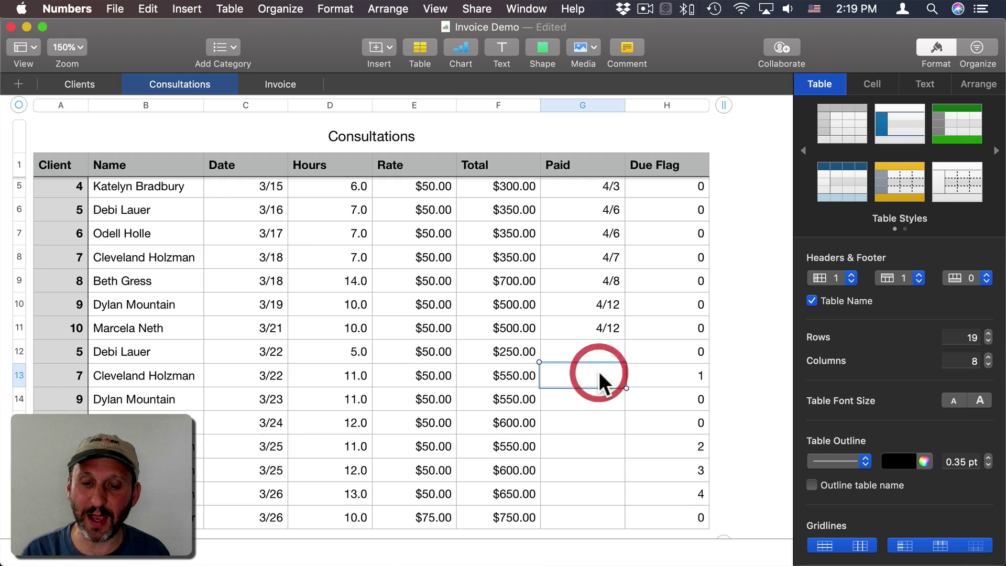
click(82, 439)
click(598, 439)
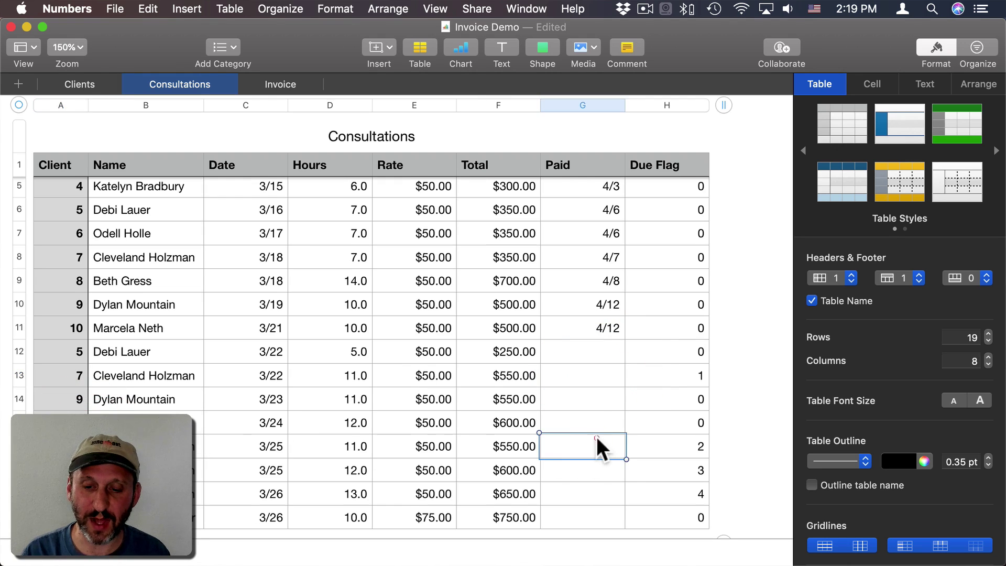
click(80, 466)
click(568, 464)
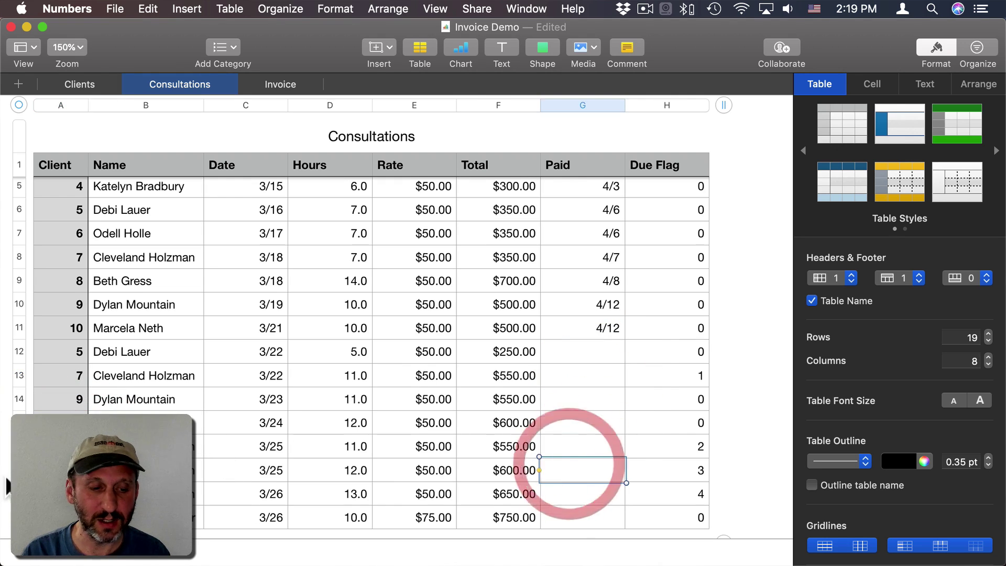
click(55, 497)
click(563, 489)
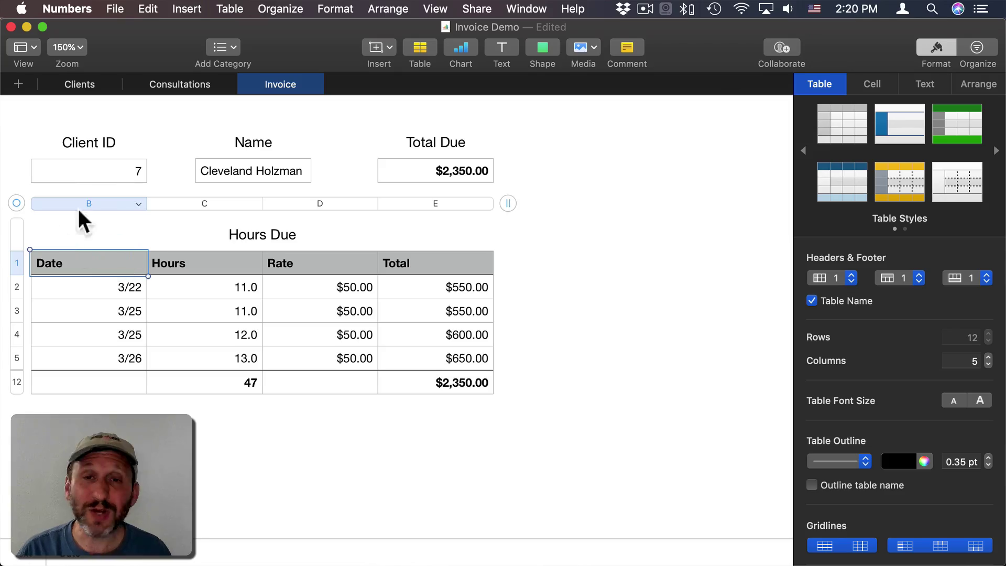
Unhide column A of the Hours Due table on the Invoice sheet.
click(14, 198)
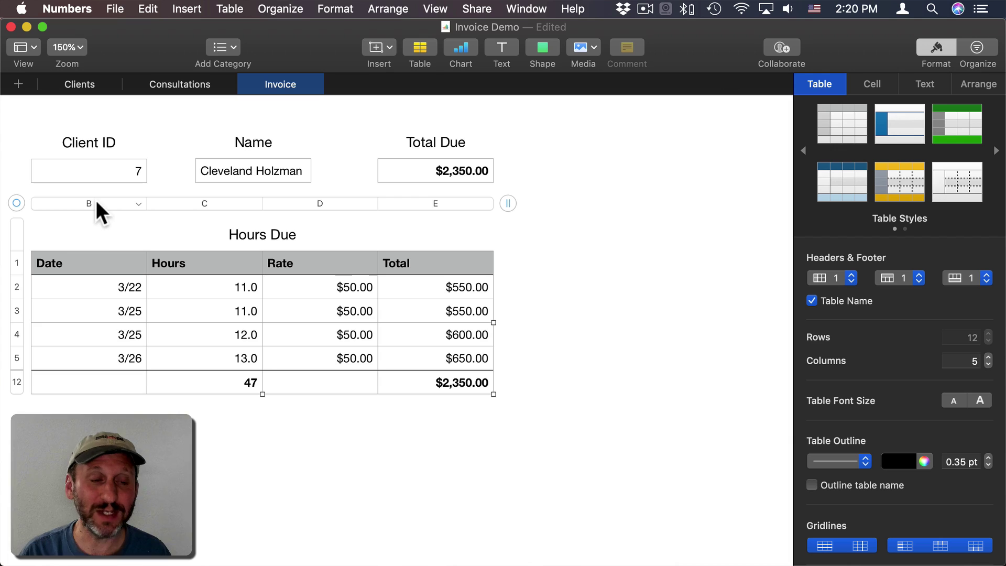
click(138, 203)
click(199, 498)
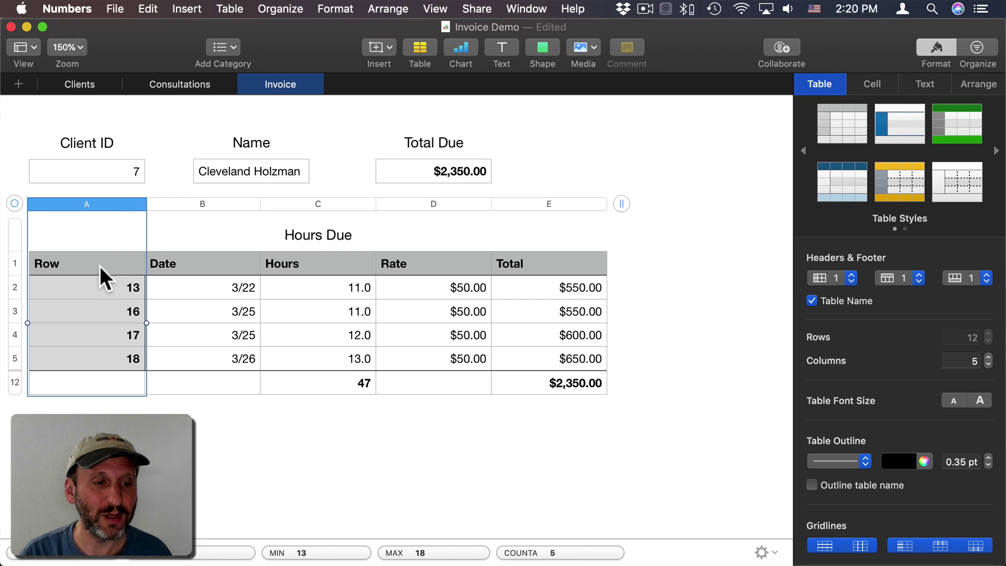
Check the first Row entry in the Hours Due table against row 13 of the Consultations sheet.
click(94, 290)
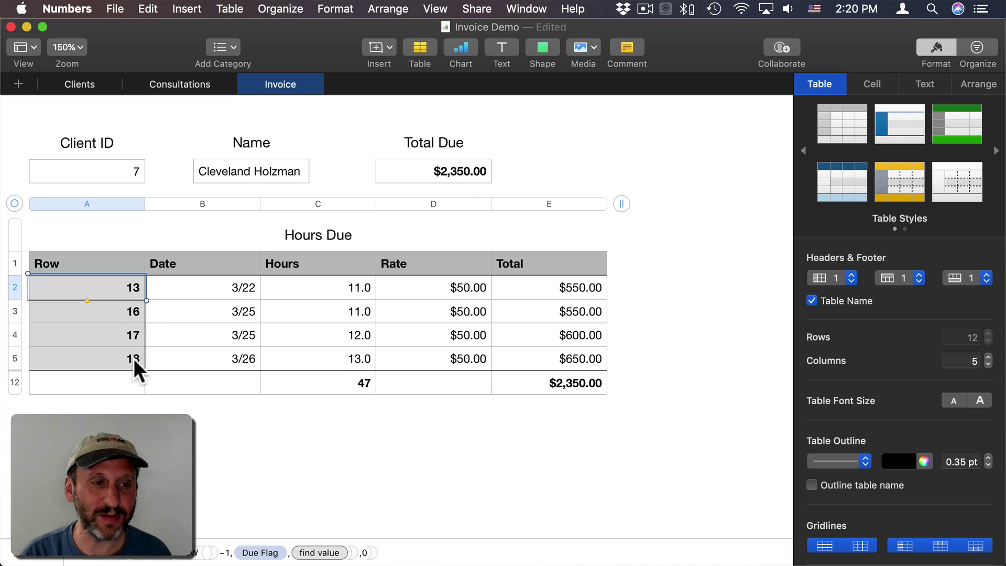
click(174, 84)
scroll(34, 291, down, 5)
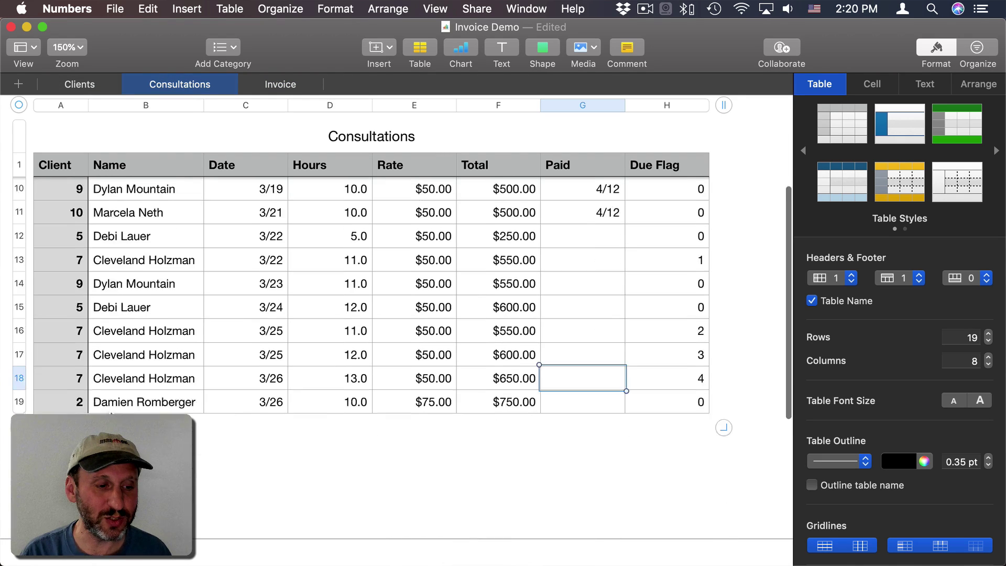
click(18, 260)
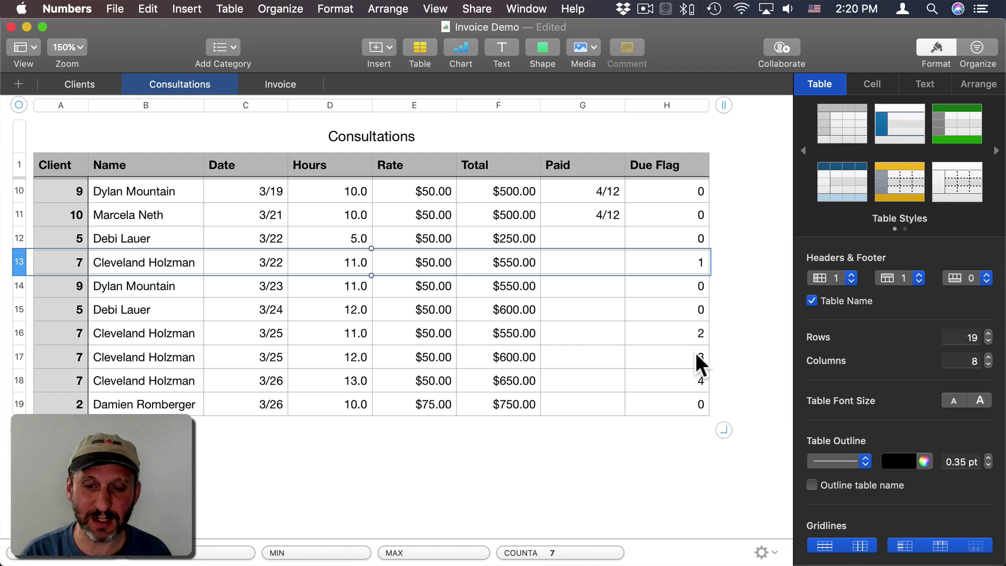
Inspect the IFERROR and MATCH formula in cell A2 of the invoice's Hours Due table, including its Due Flag reference and 0 fallback.
click(270, 82)
double_click(112, 282)
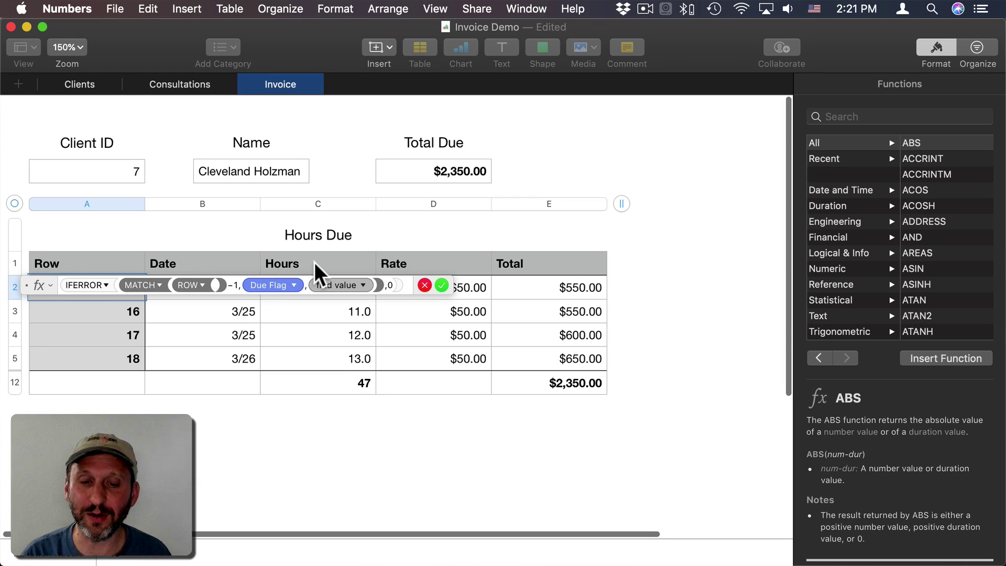
double_click(266, 284)
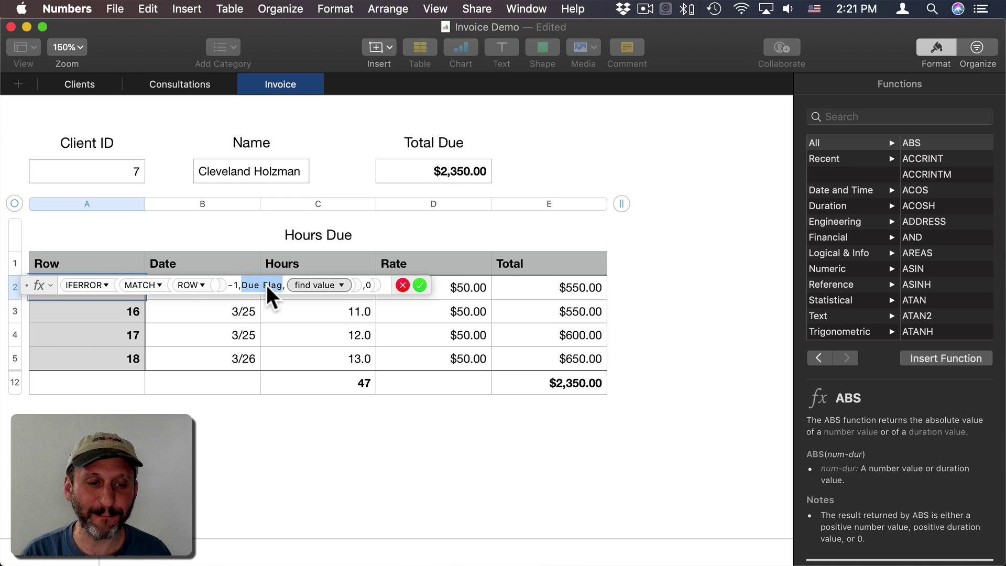
key(Right)
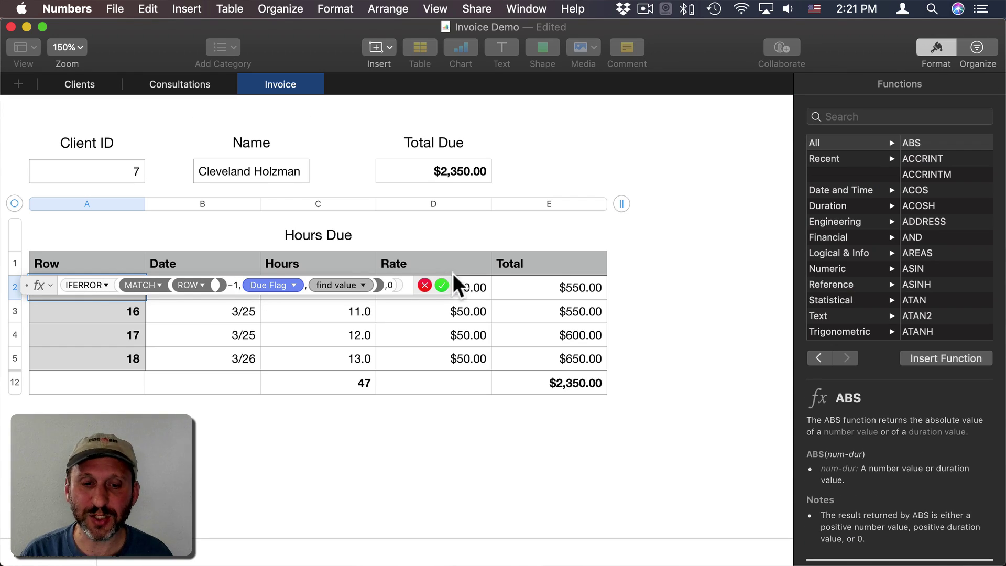
click(387, 285)
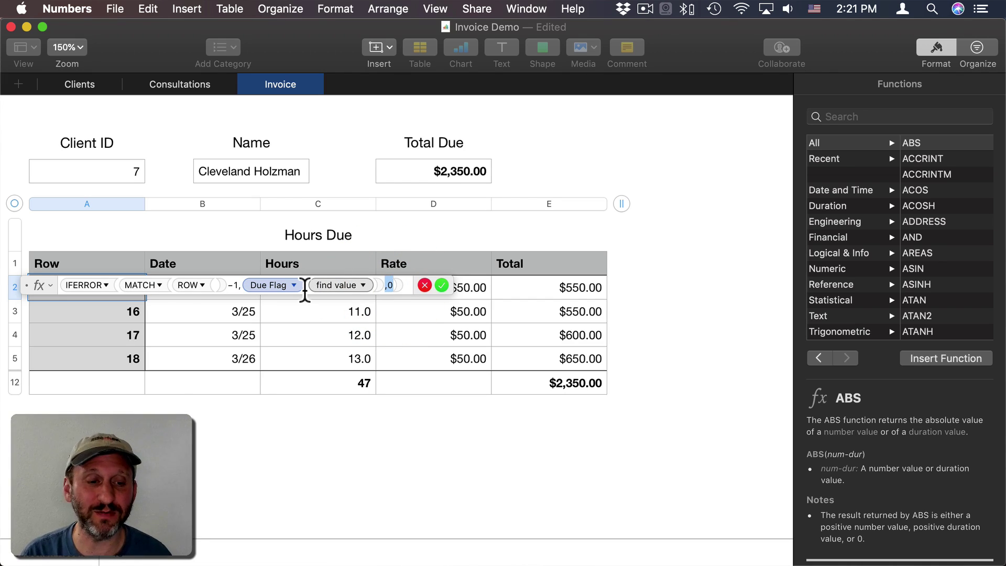
key(Return)
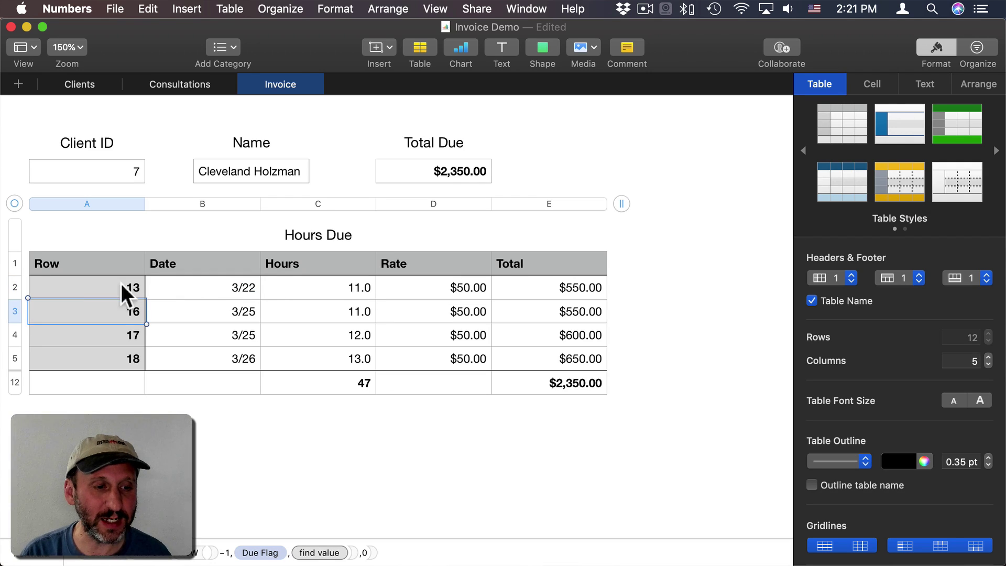
Compare the Row value in cell A2 of the Hours Due table with the flagged rows on the Consultations sheet.
click(85, 287)
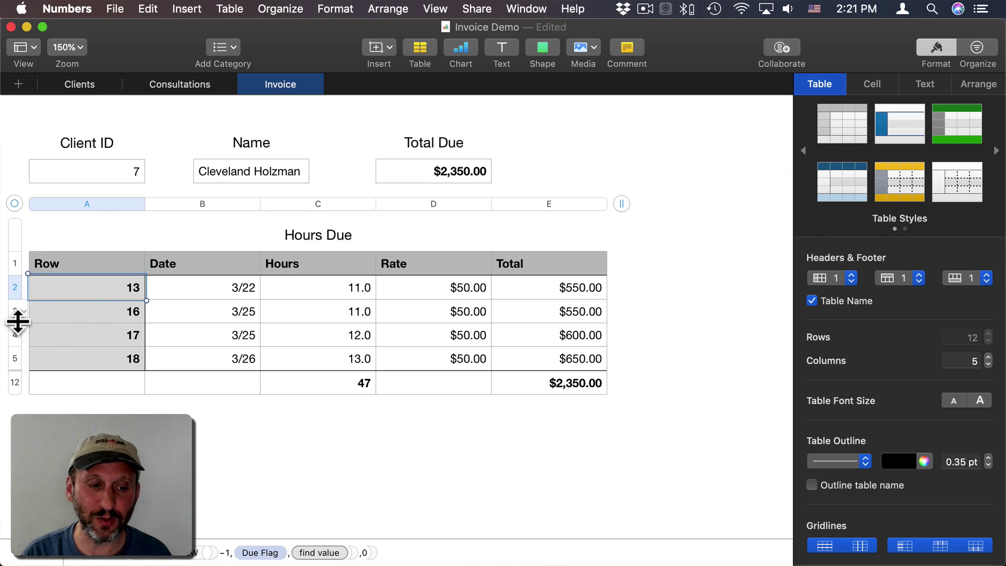
click(160, 85)
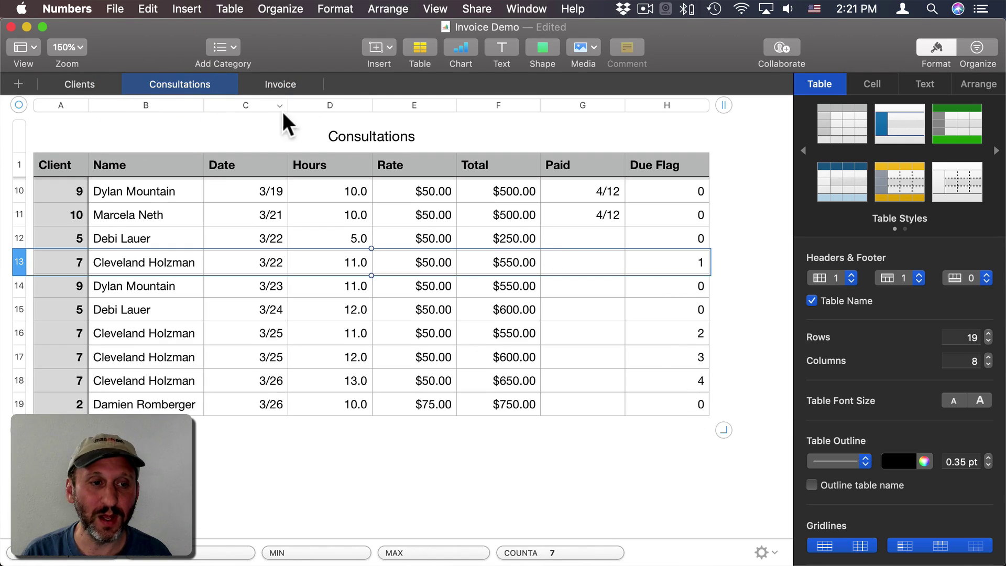
click(285, 84)
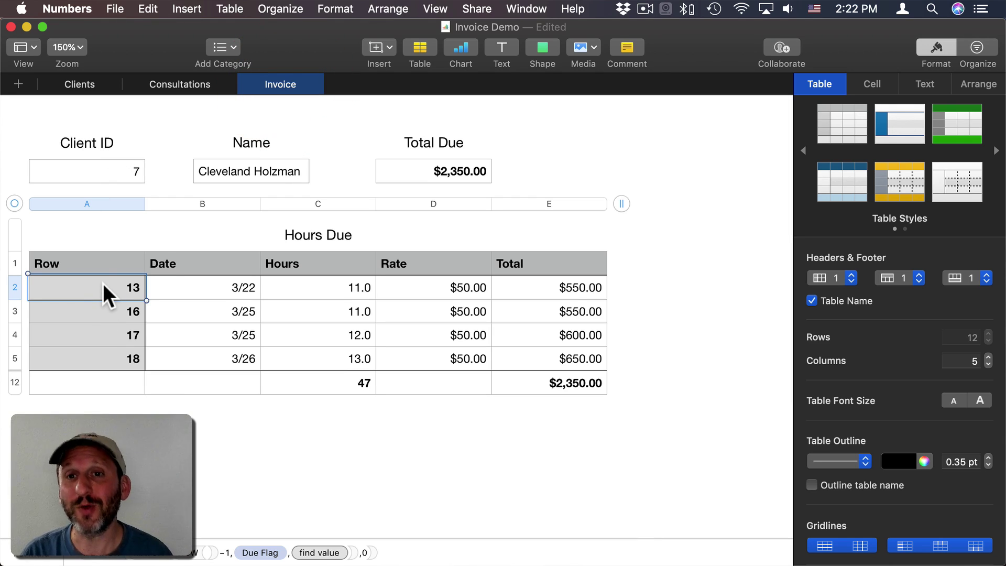
Examine the INDEX part of the Date formula in cell B2, tracing its Consultations::Date and $A2 references.
click(203, 286)
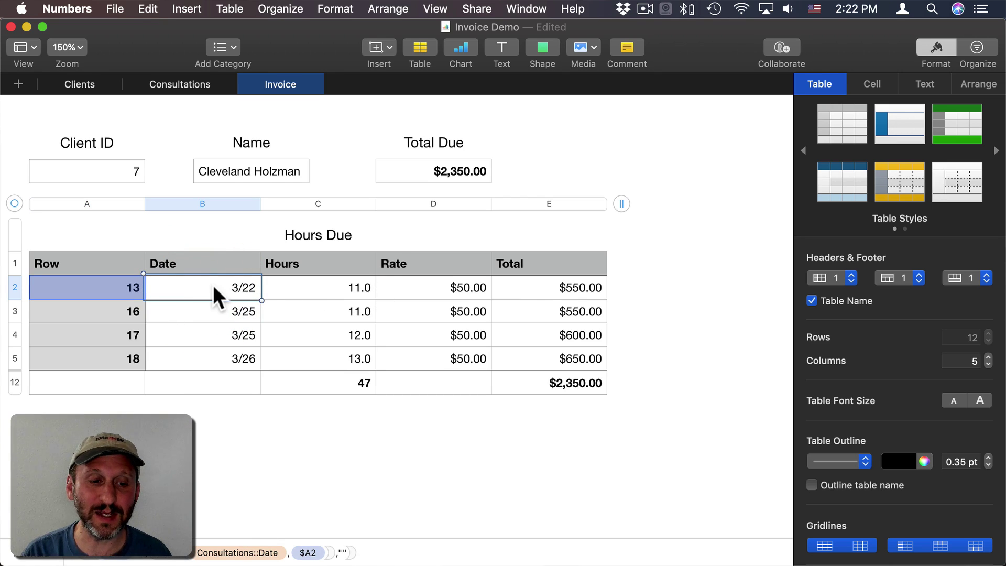
double_click(213, 284)
click(250, 283)
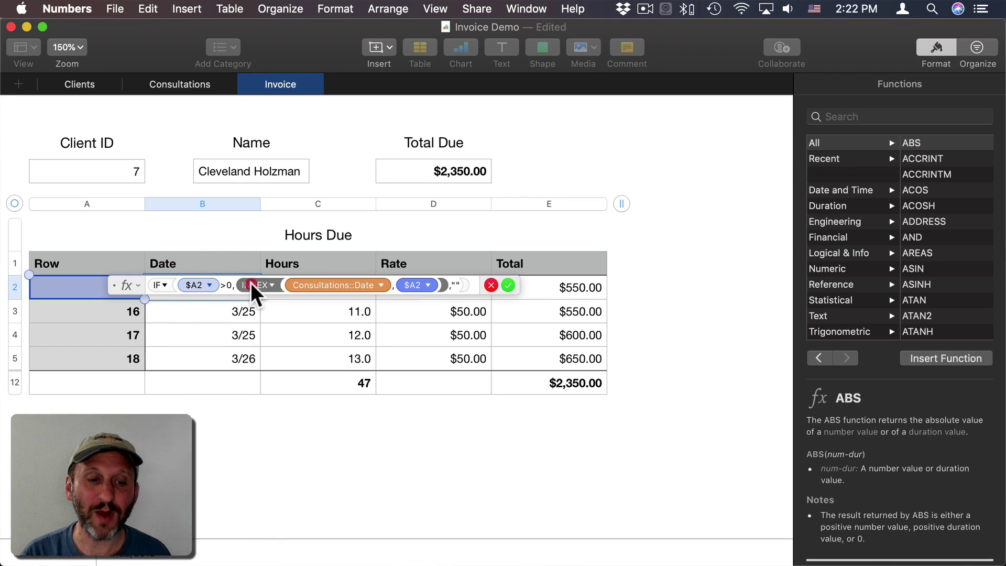
click(335, 285)
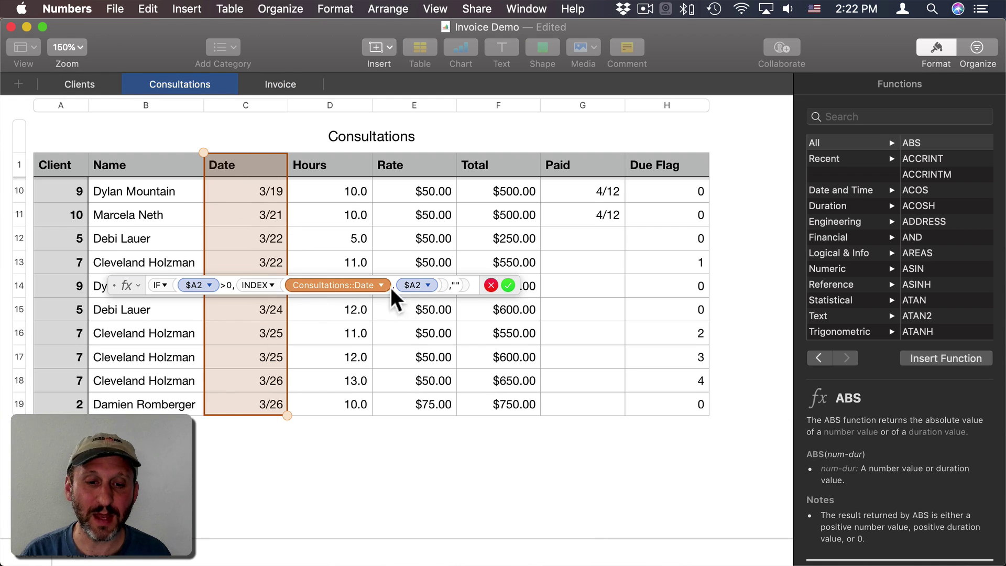
click(417, 283)
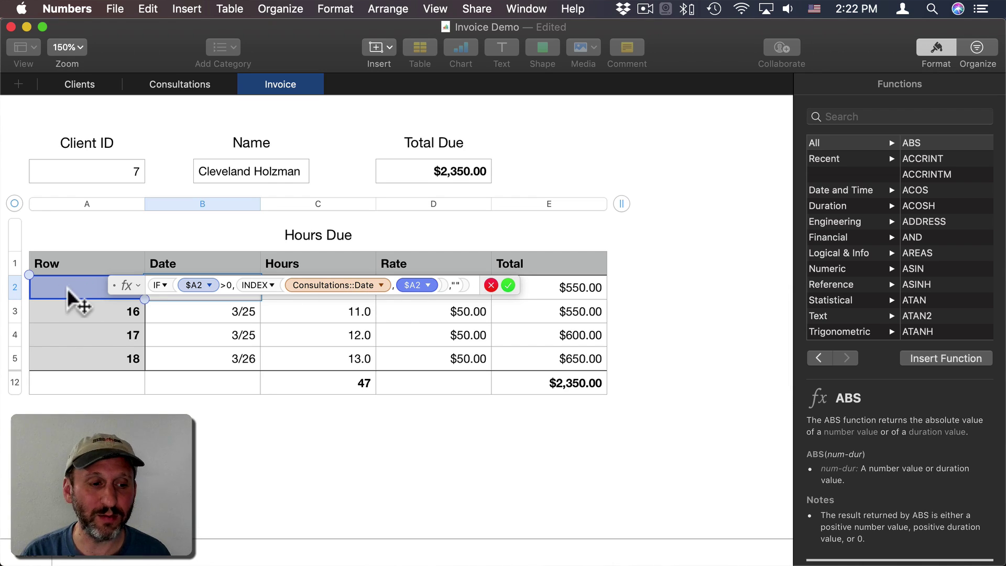
Examine the IF condition and empty-text fallback of the Date formula in cell B2, leaving the formula as it is.
drag(127, 285, 131, 337)
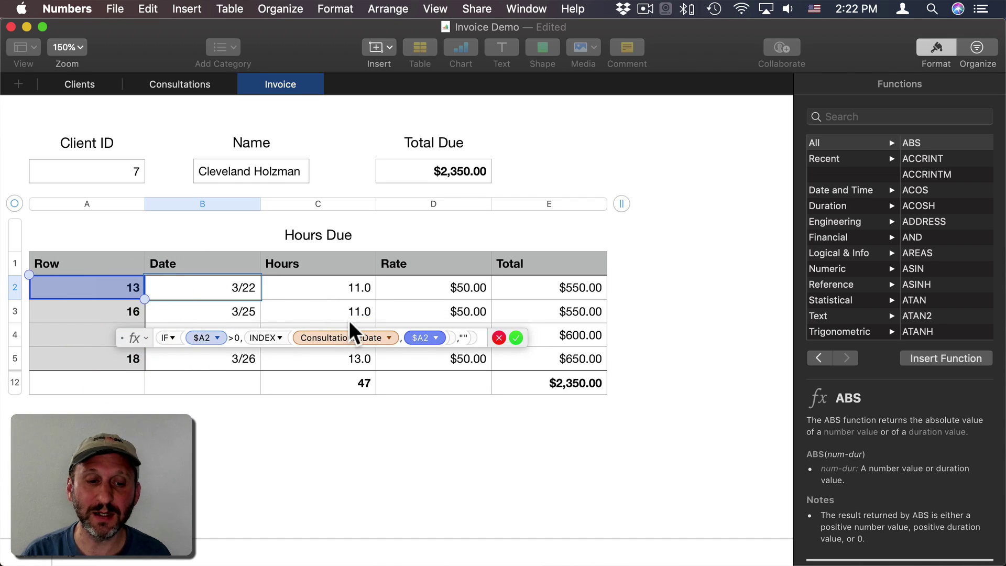
click(172, 335)
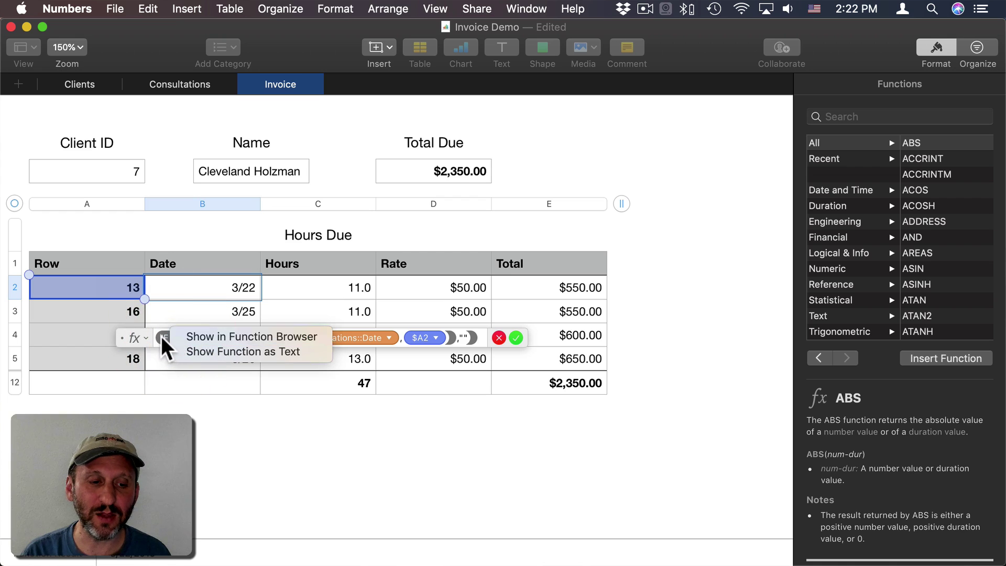
click(161, 335)
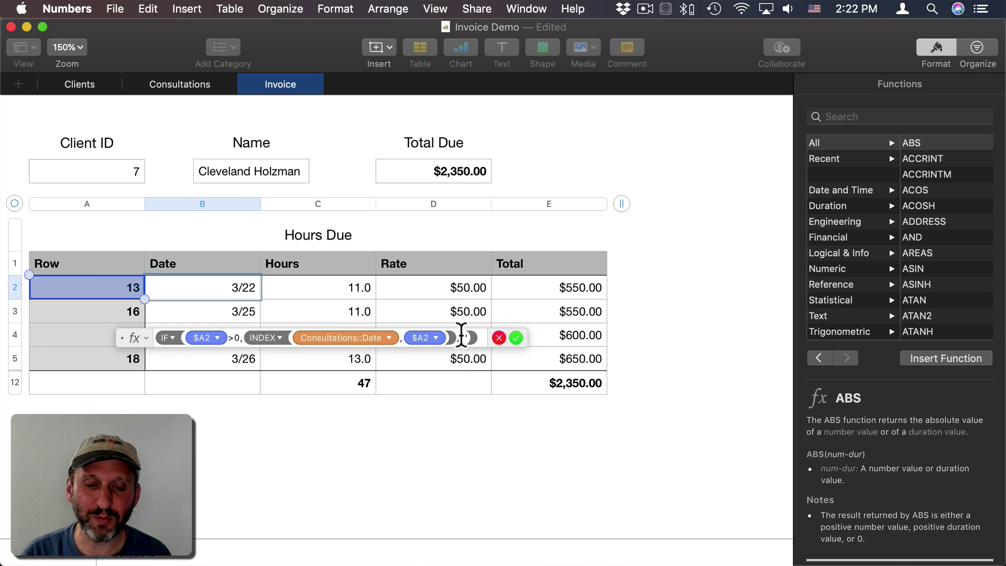
double_click(464, 337)
click(499, 338)
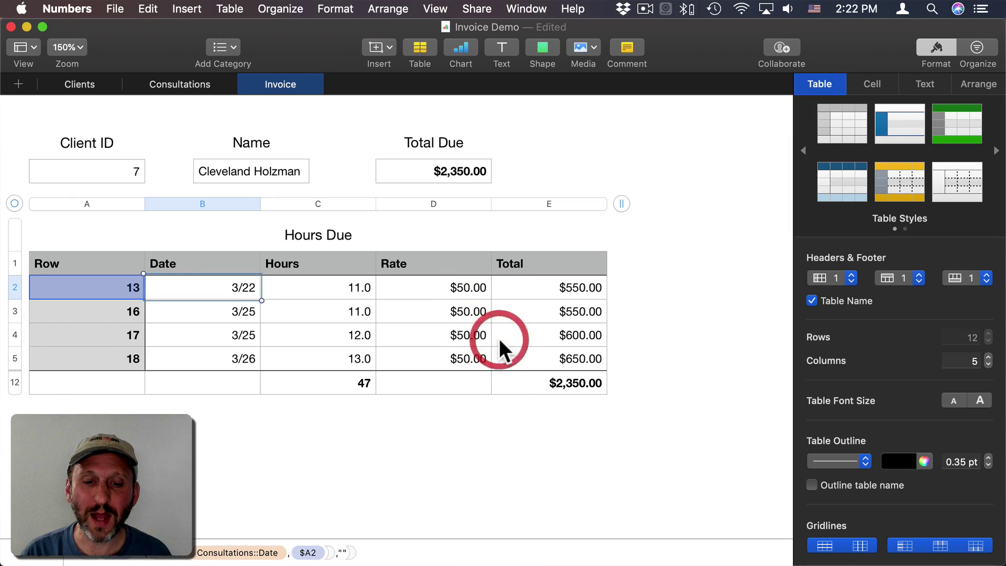
Turn off the Row greater than 0 filter on the Hours Due table.
click(163, 262)
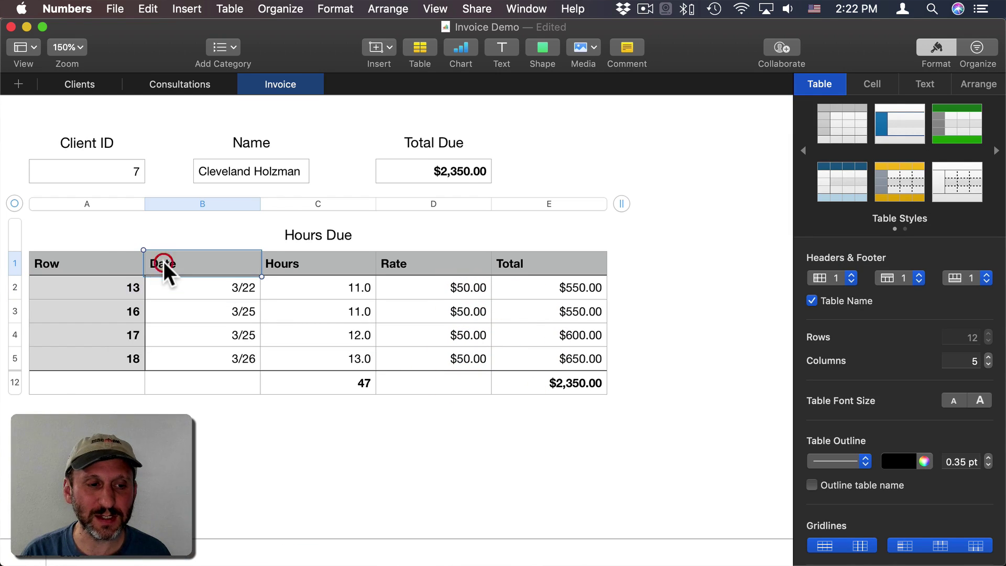
click(14, 204)
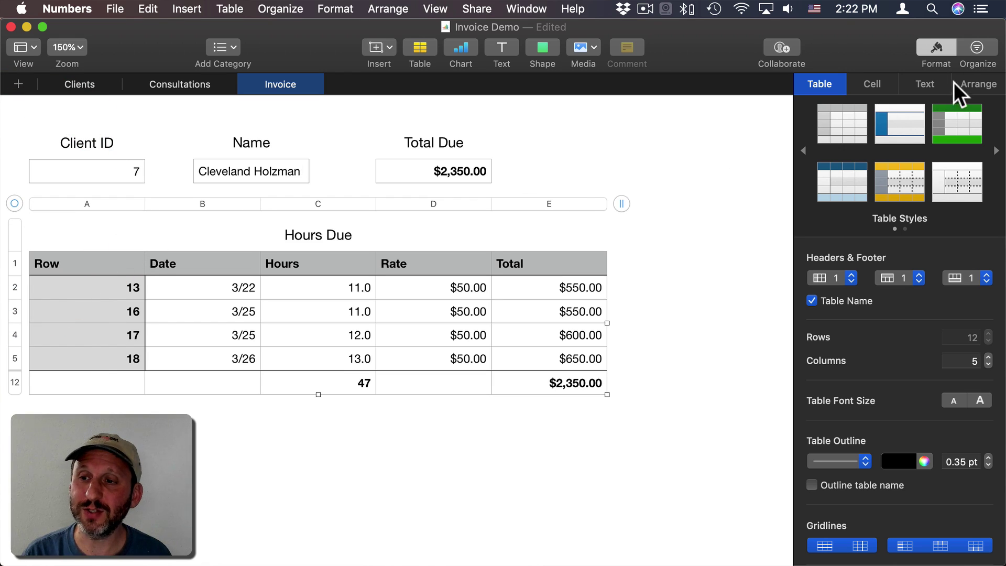
click(977, 47)
click(973, 111)
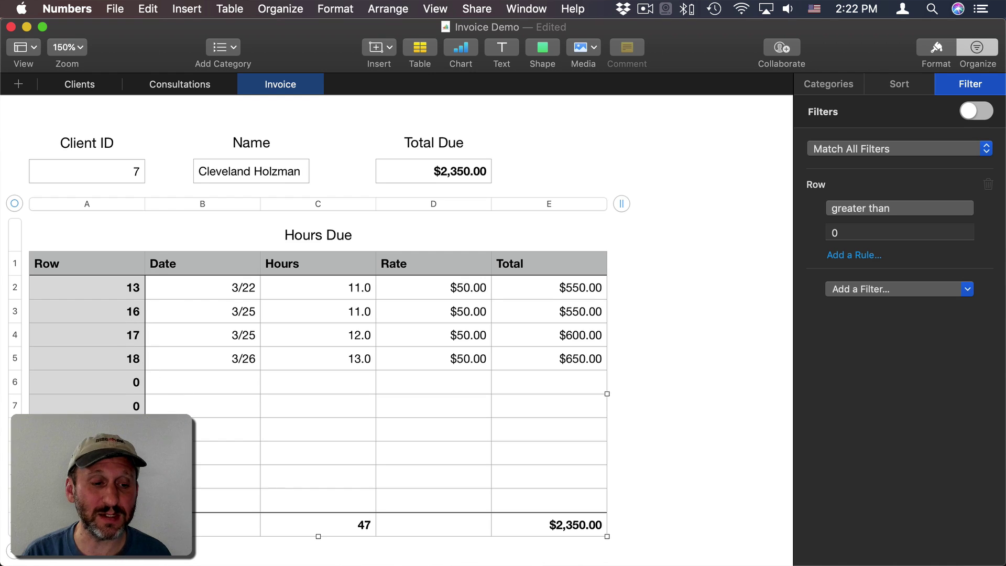
Compare the Row cells of the unfiltered extra rows with the matched rows at the start of the Hours Due table.
click(82, 391)
click(88, 407)
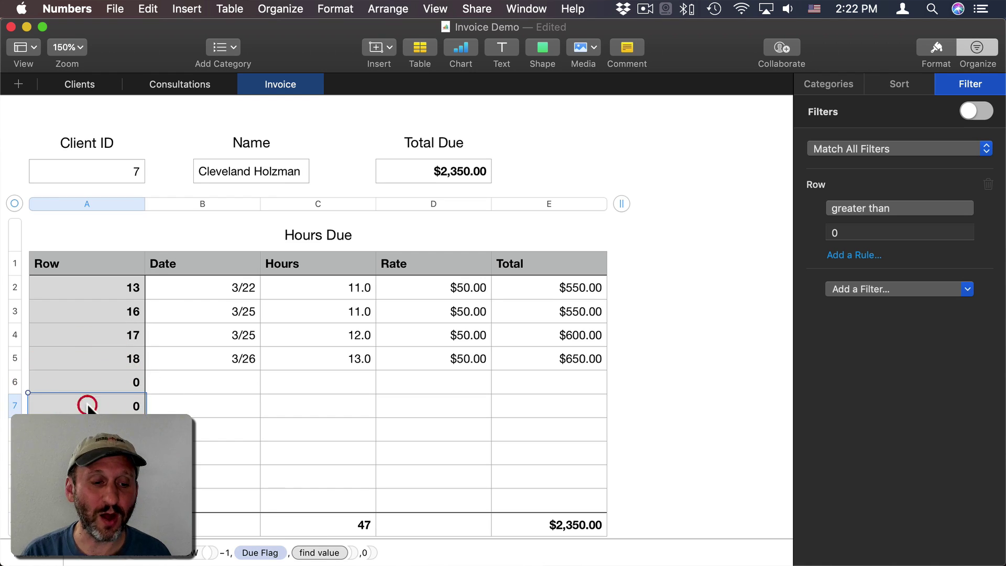
click(83, 425)
click(83, 451)
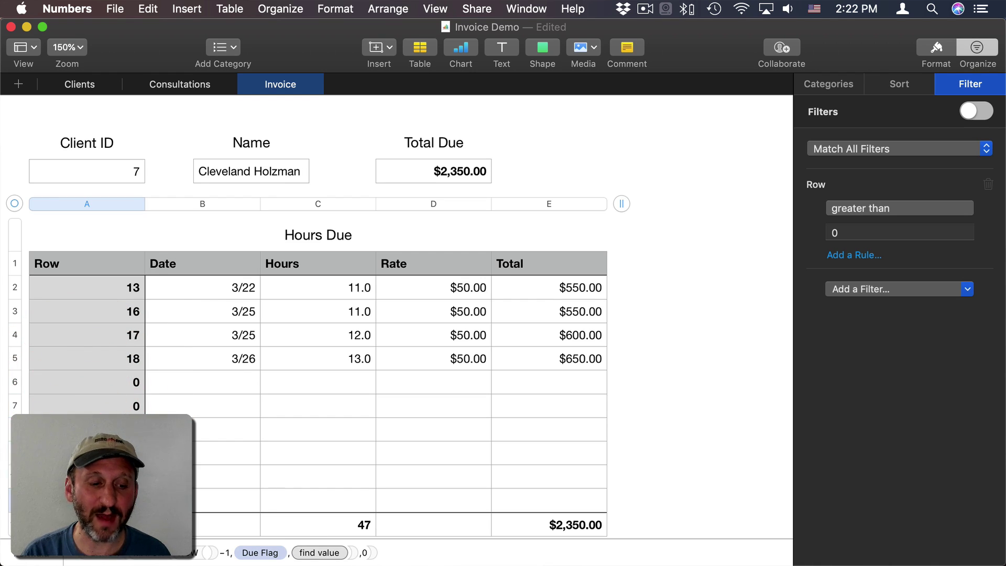
click(132, 290)
click(119, 311)
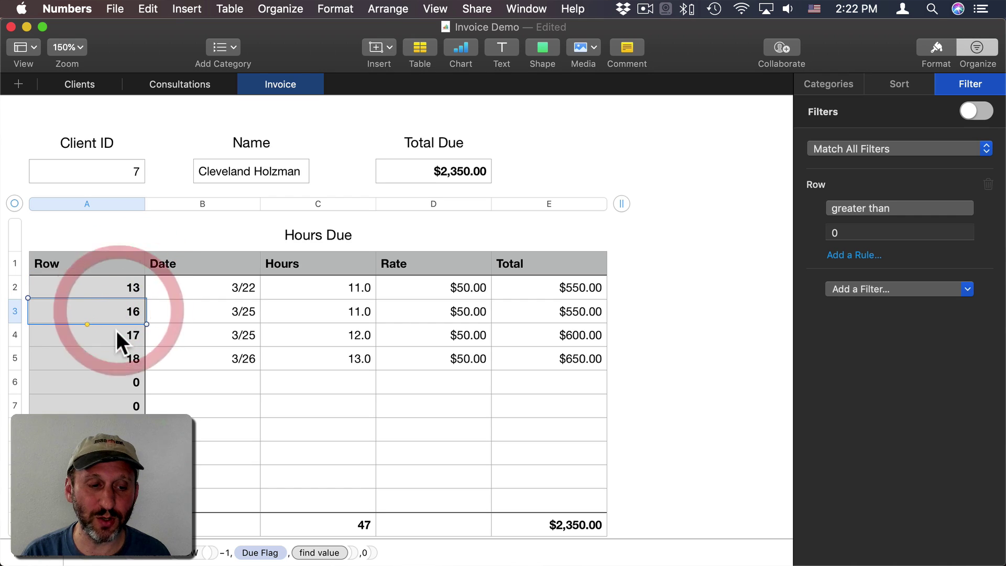
click(108, 383)
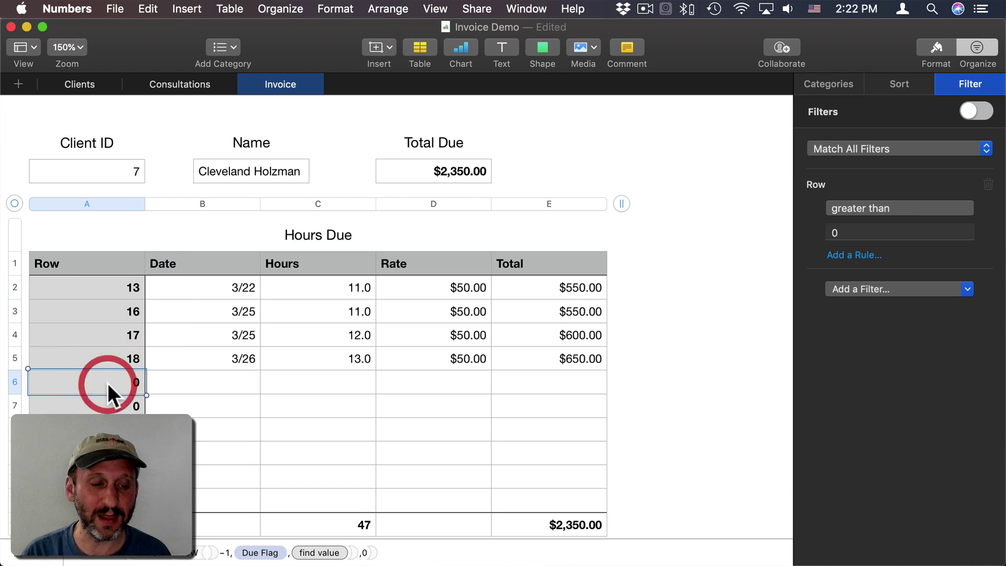
click(102, 407)
click(95, 430)
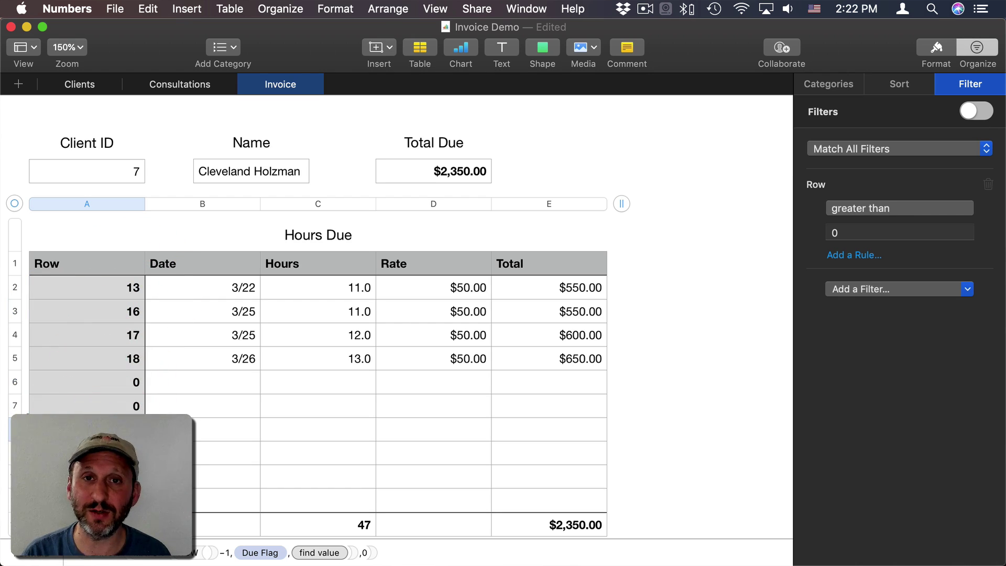
Inspect the Date formula in cell B6 of the Hours Due table and its empty-text fallback, discarding any edits.
click(121, 388)
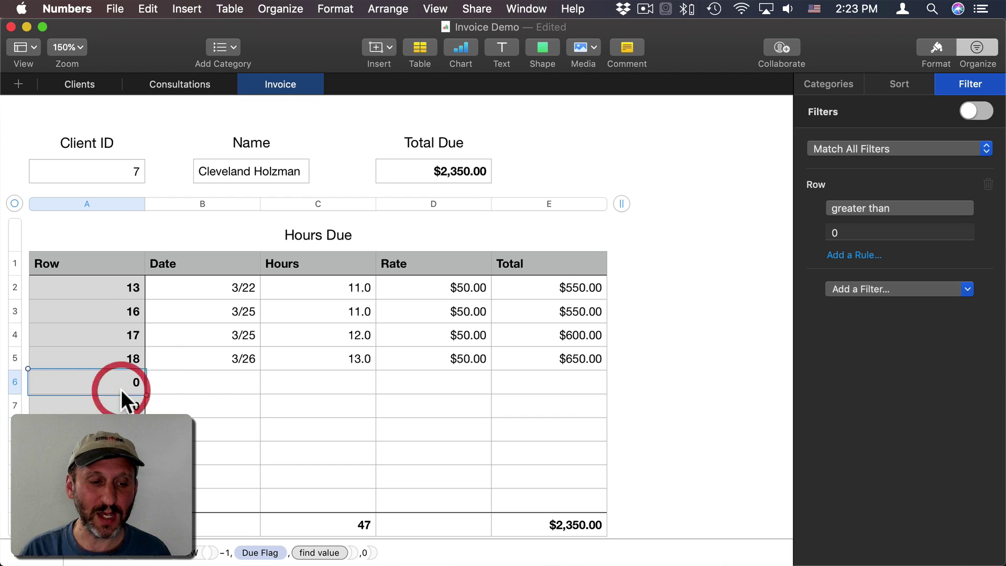
click(216, 381)
click(215, 381)
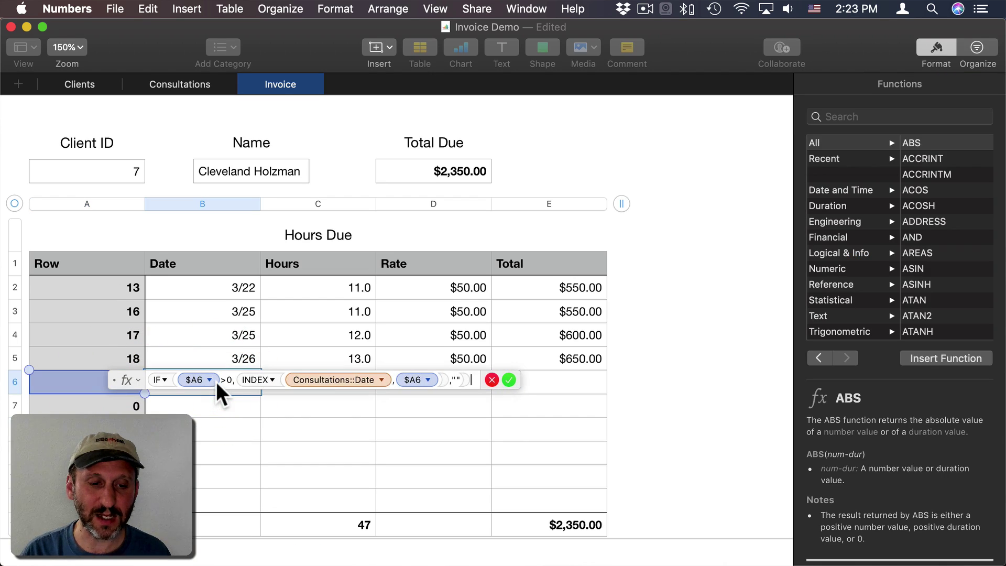
click(457, 379)
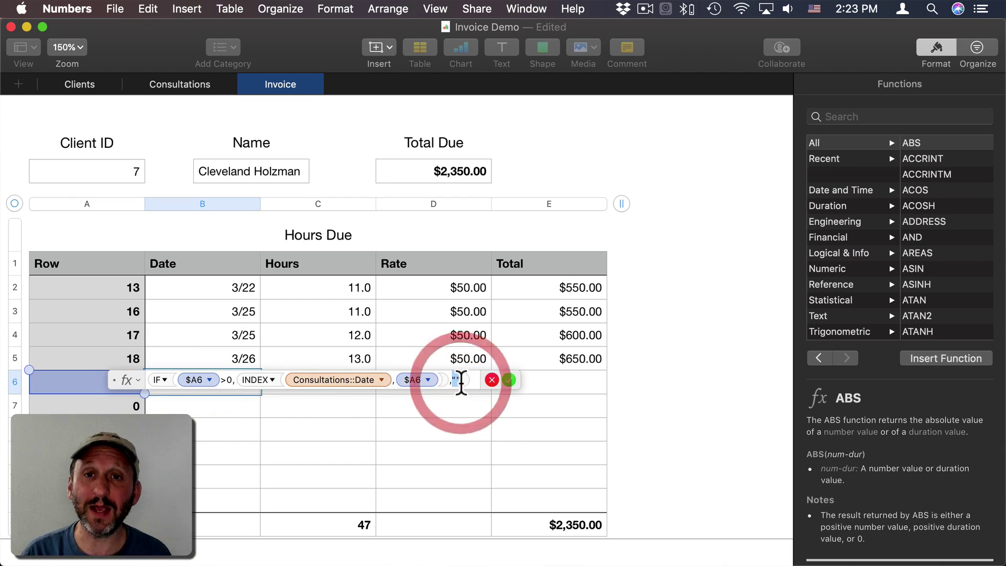
click(491, 380)
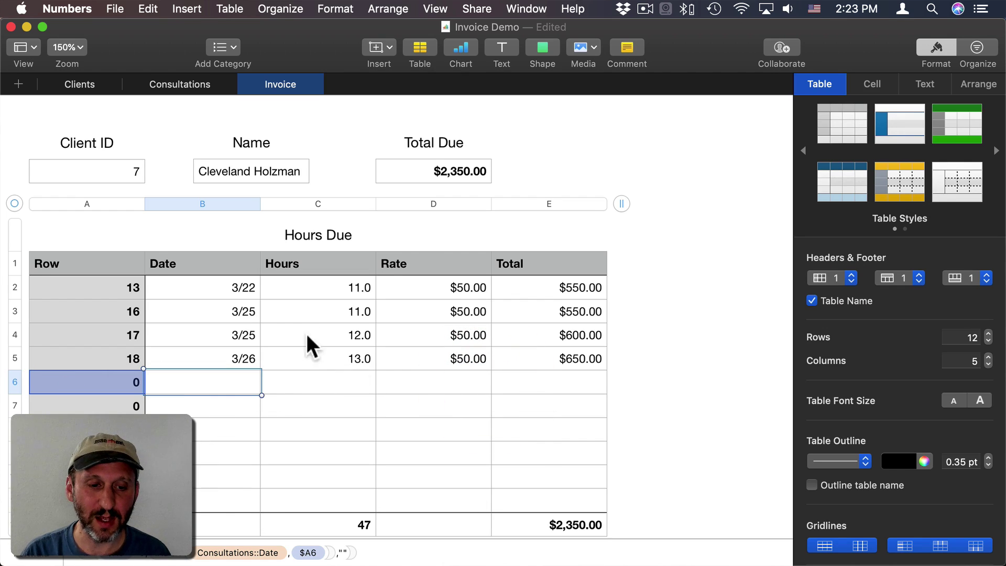
Inspect the Hours formula in cell C2 and the Rate formula in cell D2 of the Hours Due table.
click(335, 287)
click(334, 286)
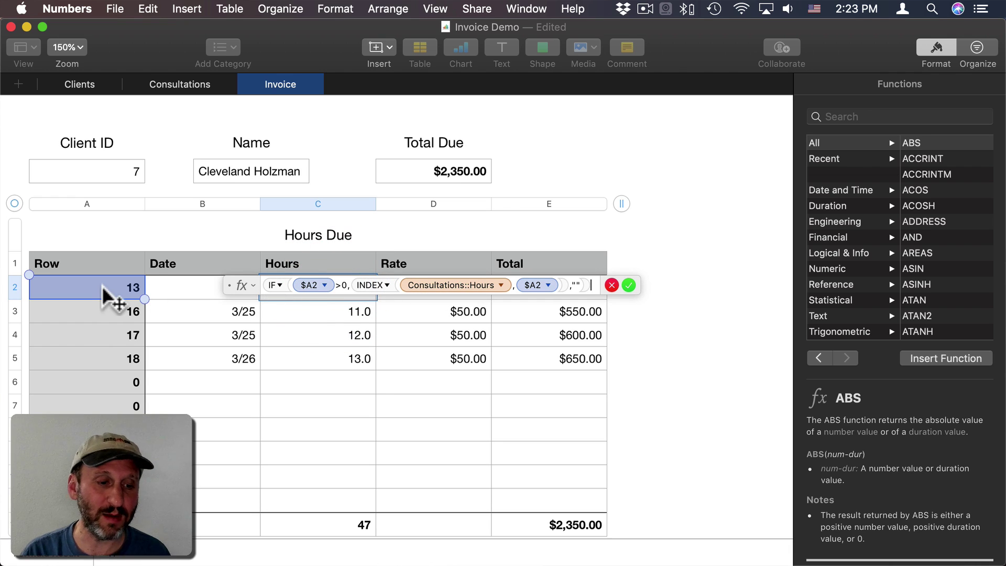
click(609, 285)
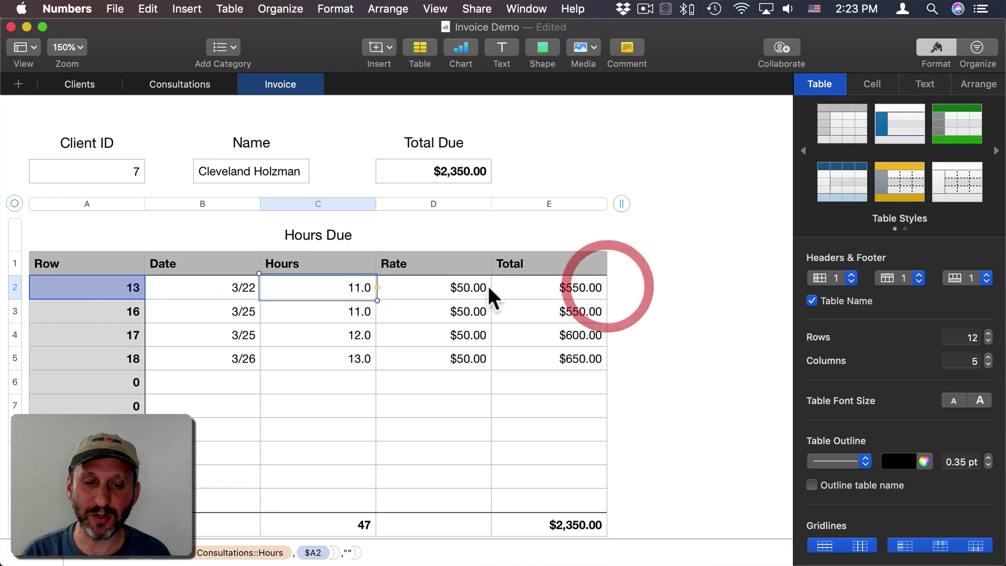
double_click(462, 286)
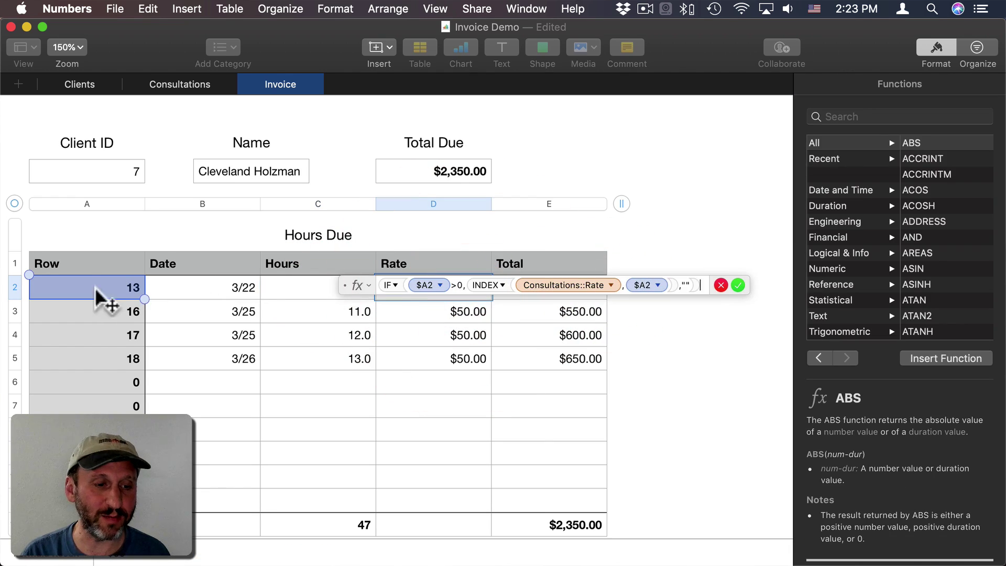
click(737, 285)
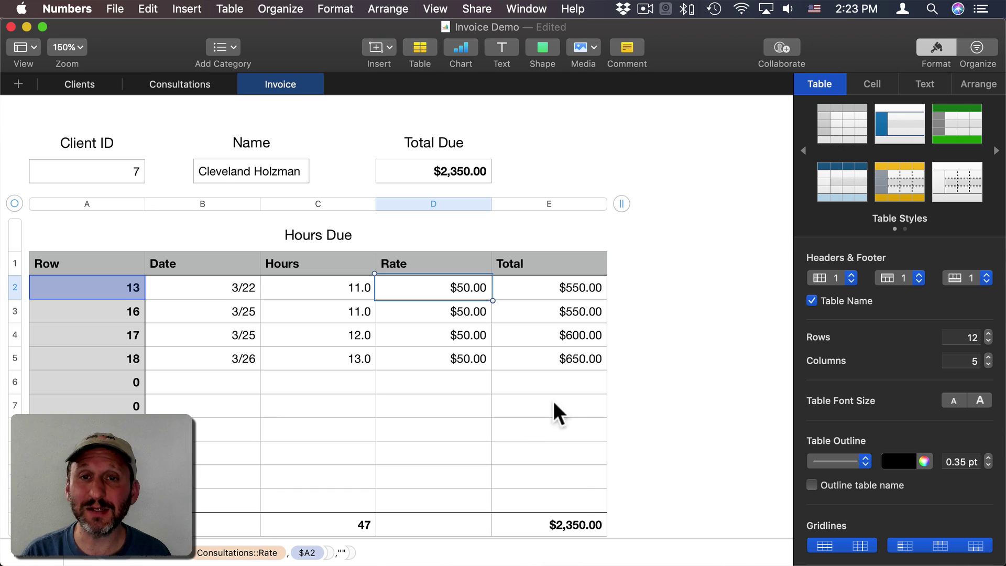
Turn the Row greater than 0 filter of the Hours Due table back on.
click(977, 47)
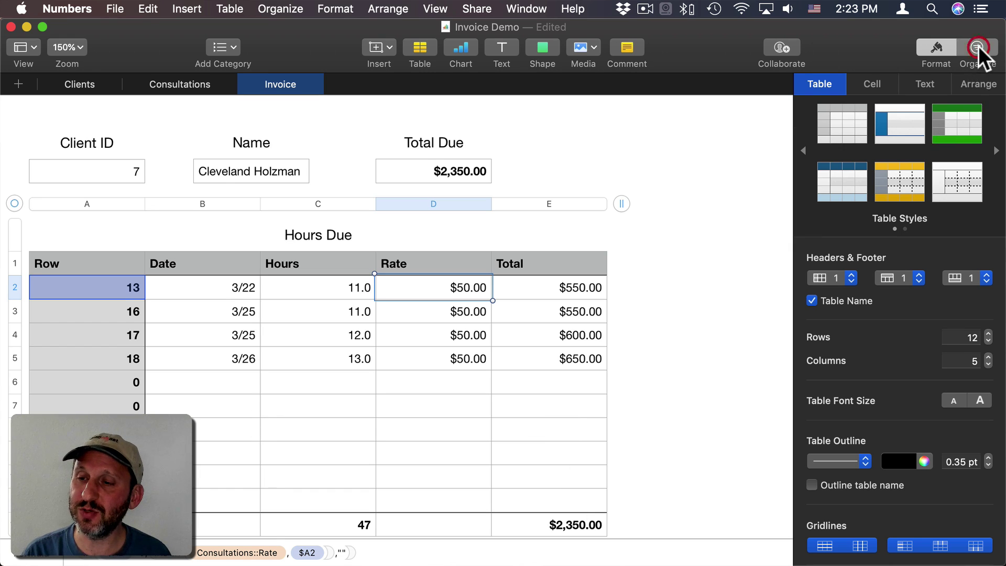
click(972, 108)
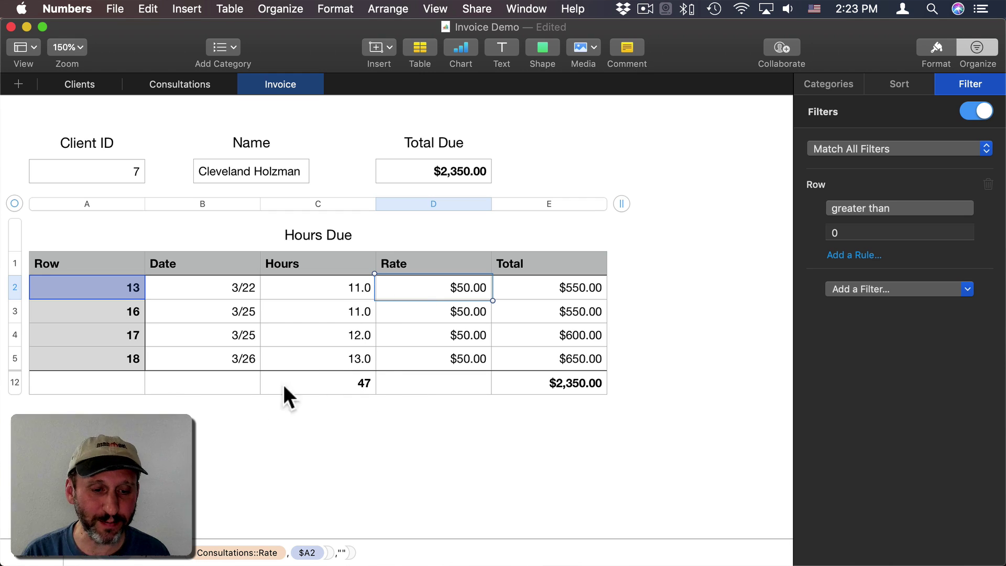
Inspect the SUM formulas in the Hours and Total footer cells of the Hours Due table, discarding any edits.
double_click(350, 381)
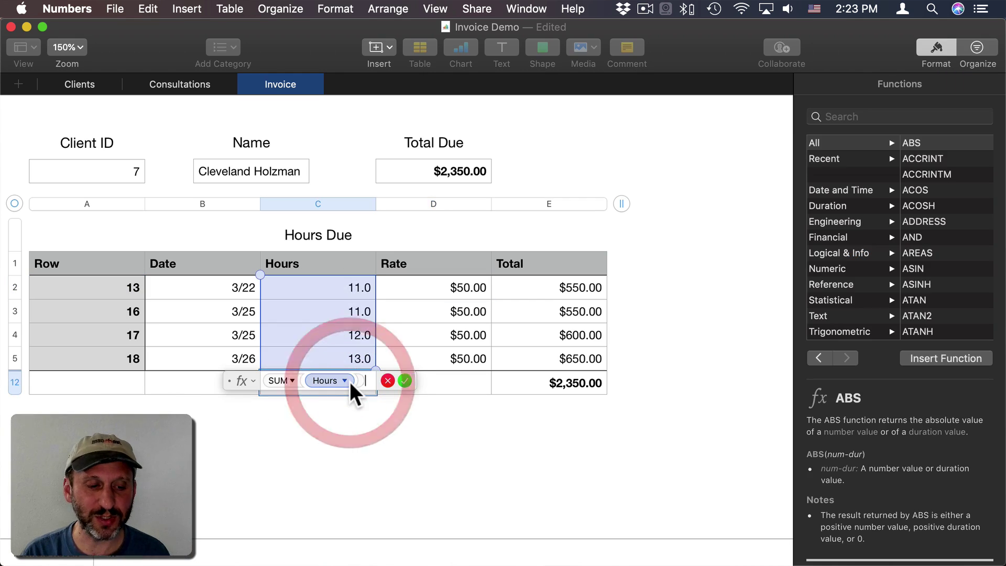
click(390, 381)
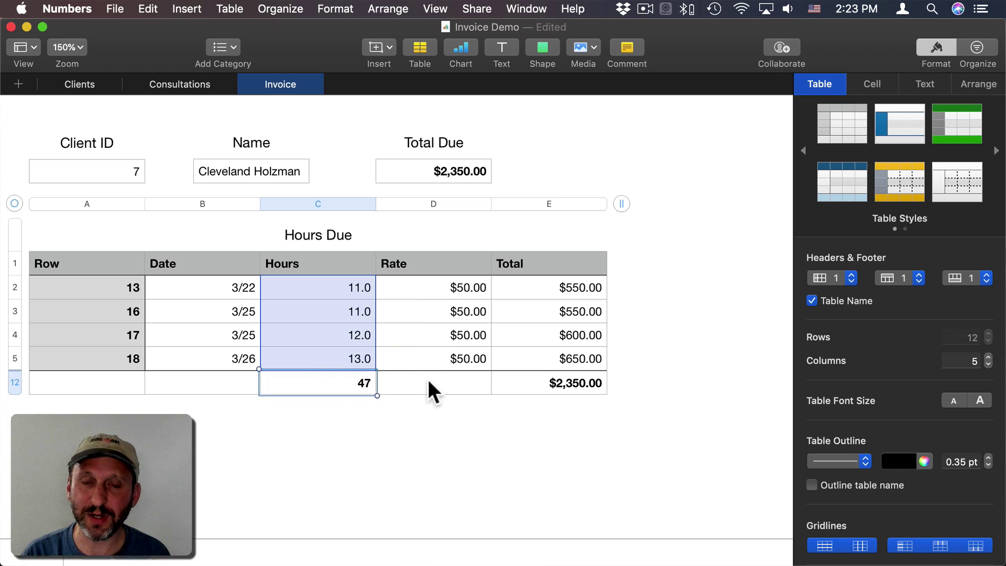
click(587, 381)
double_click(587, 381)
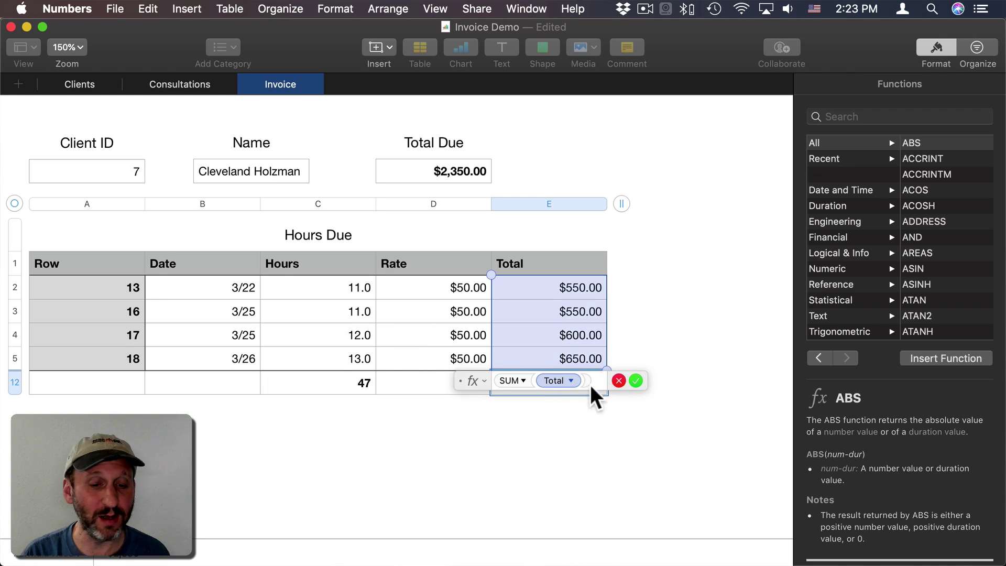
click(615, 381)
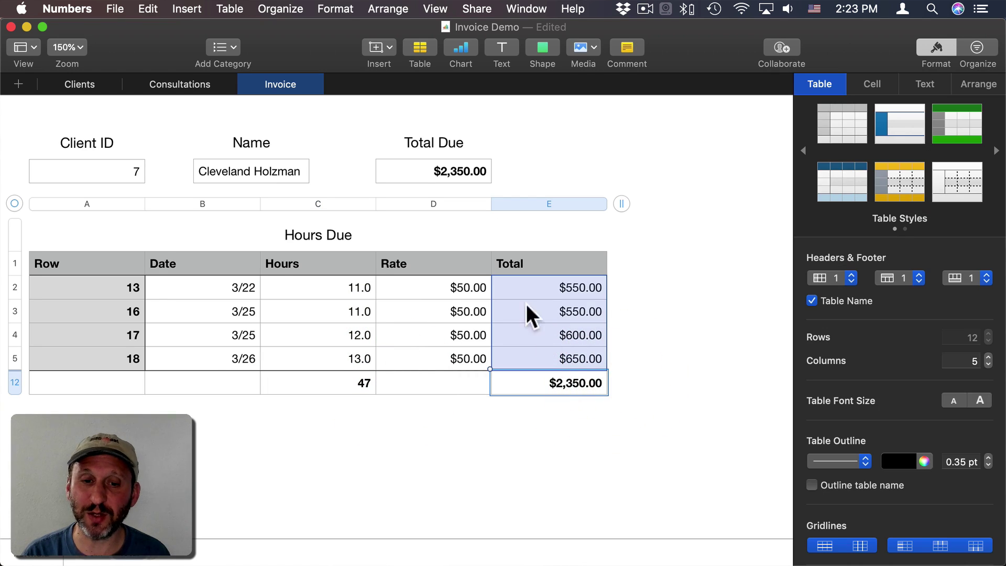
Inspect the Total Due cell's formula and its reference to the Hours Due table, discarding any edits.
double_click(459, 169)
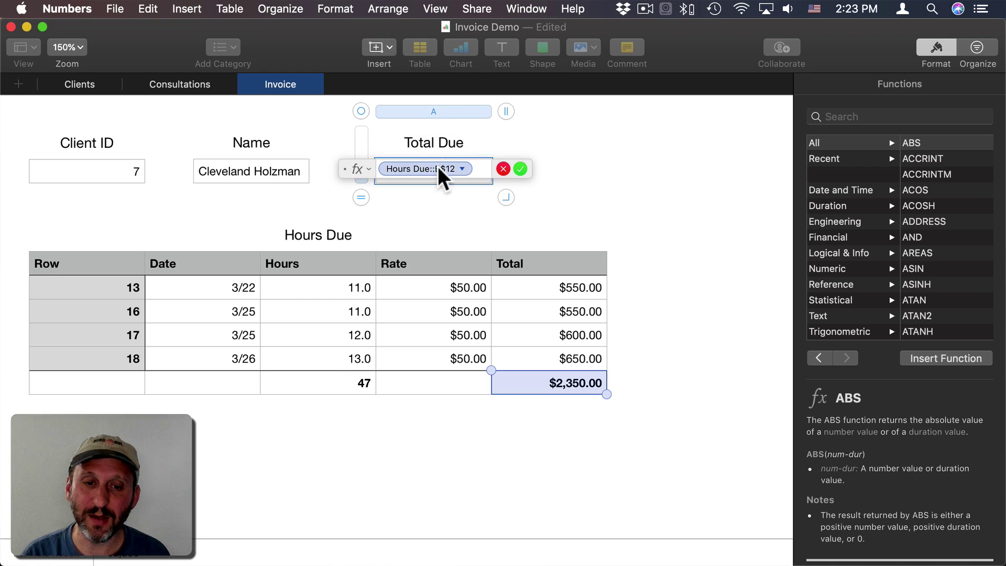
click(504, 169)
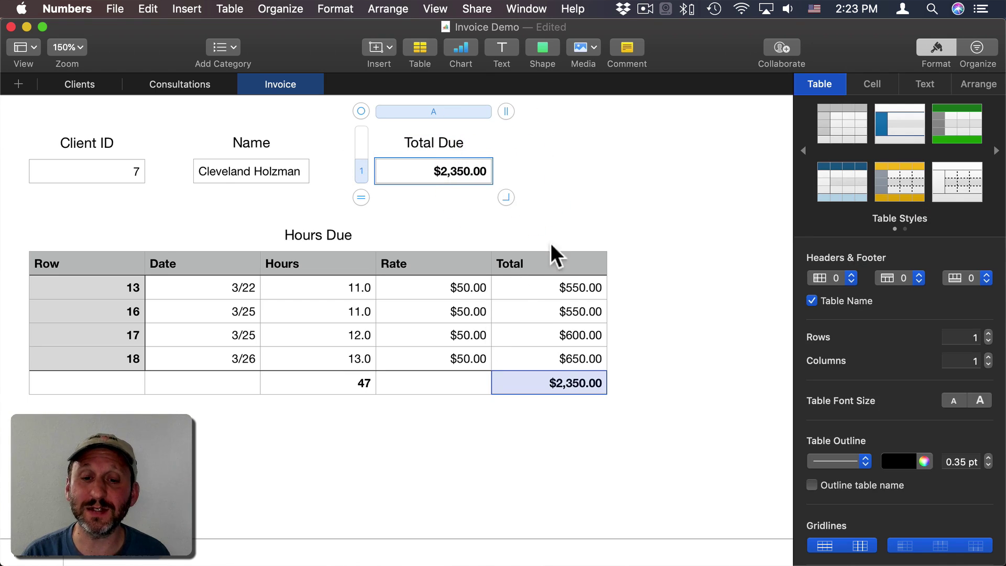
click(590, 205)
Test the invoice by entering three other clients' IDs one after another in the Client ID cell.
click(124, 171)
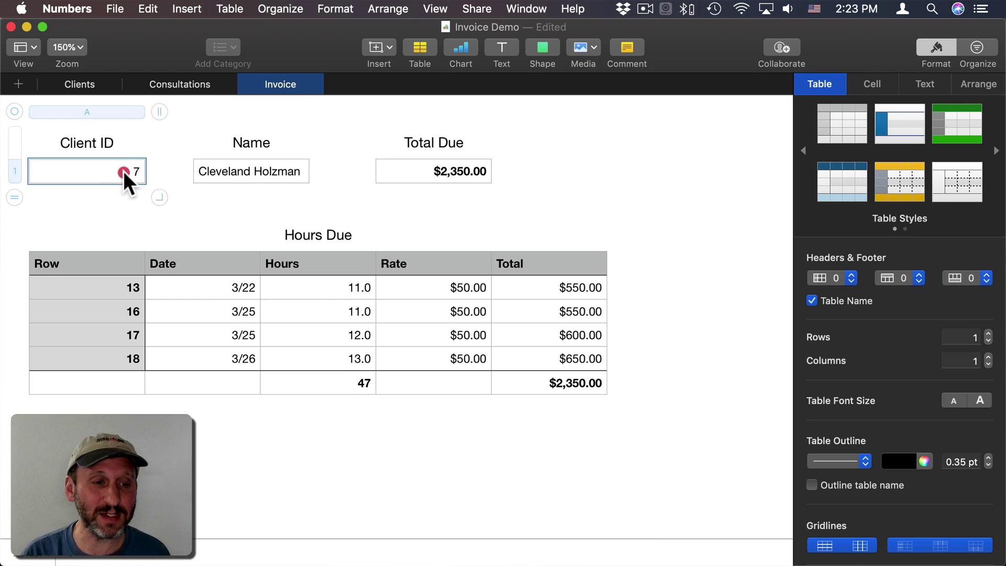
text(5)
key(Return)
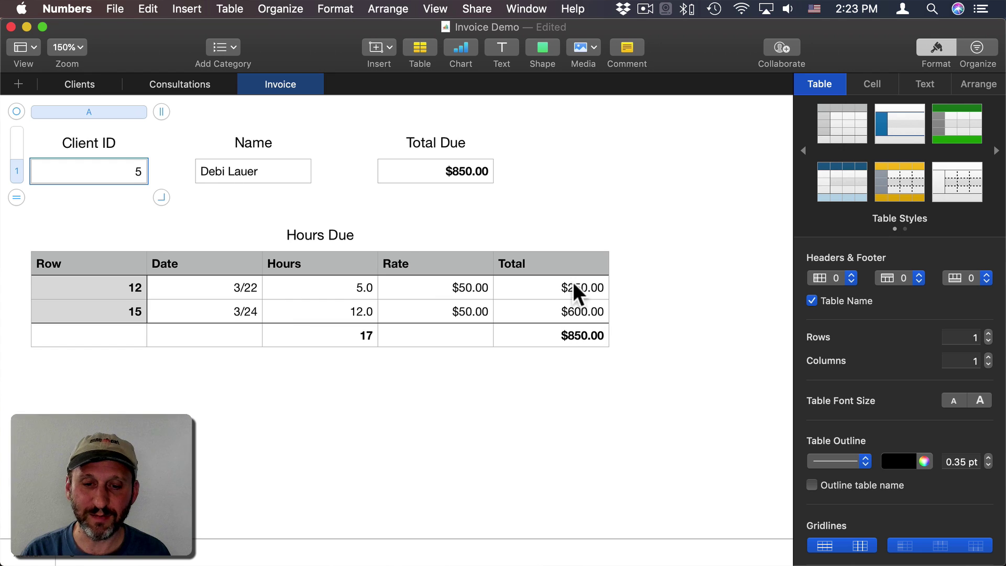
click(132, 167)
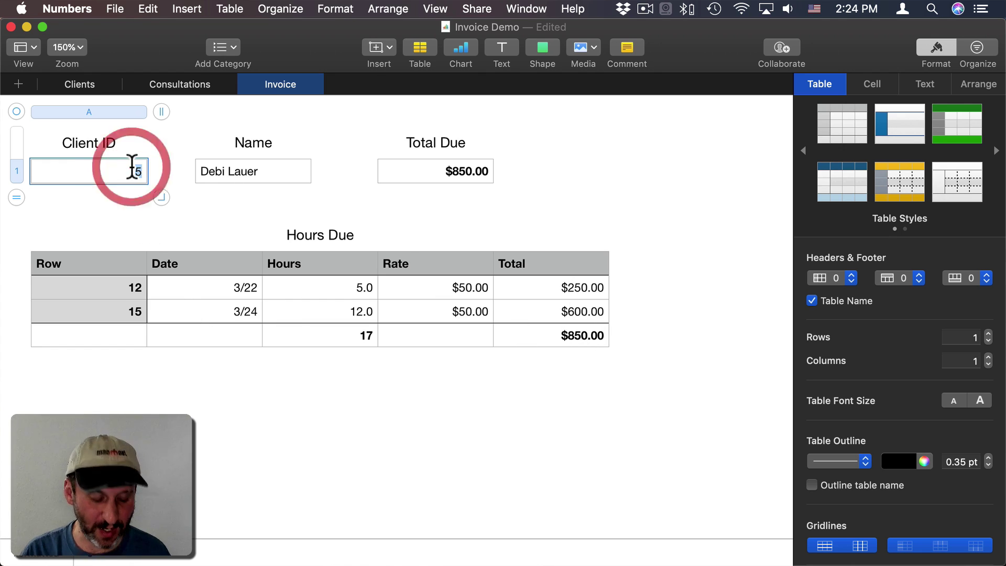
text(3)
key(Return)
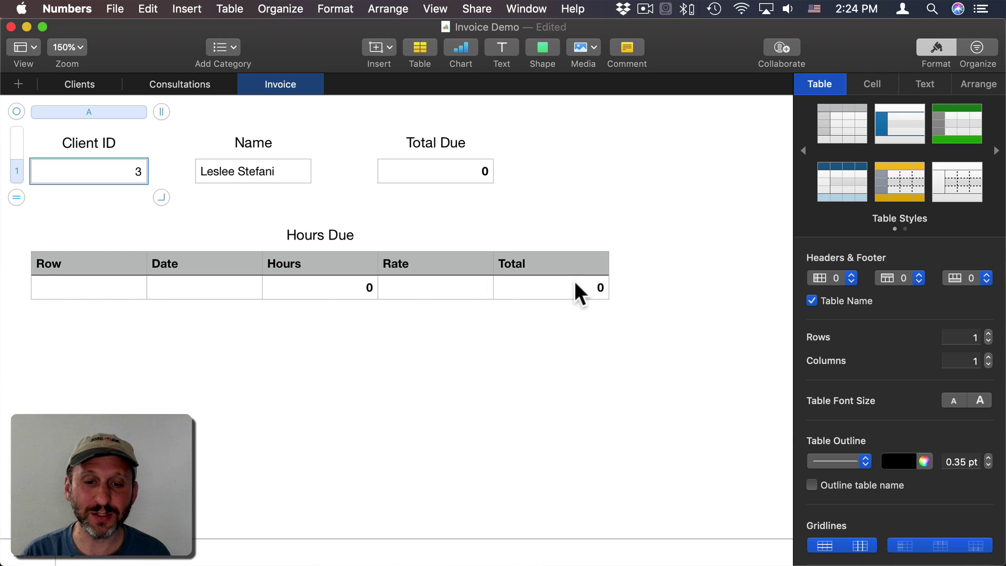
double_click(132, 171)
text(9)
key(Return)
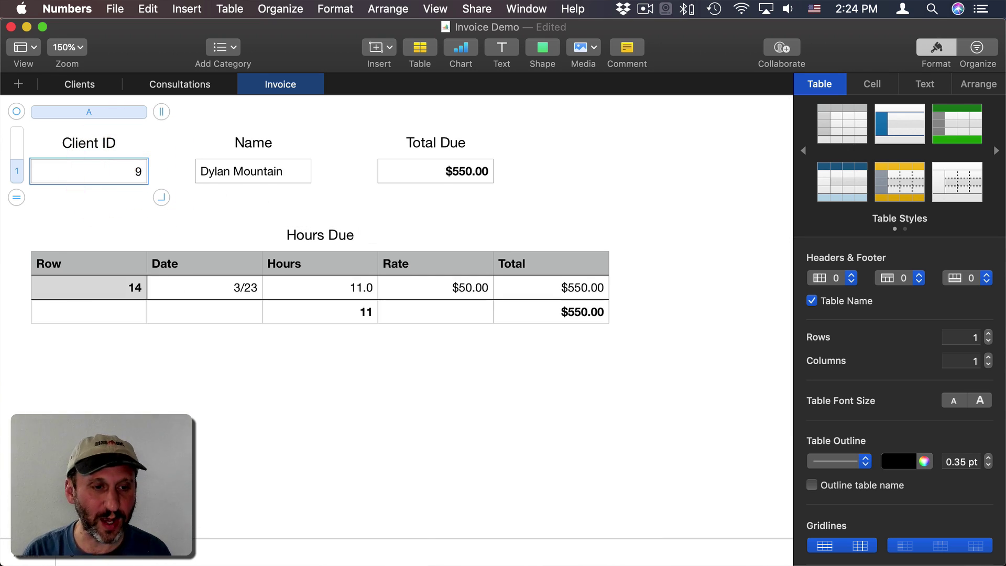
Set the invoice's Client ID back to the client it was originally made out to.
double_click(124, 173)
text(7)
key(Return)
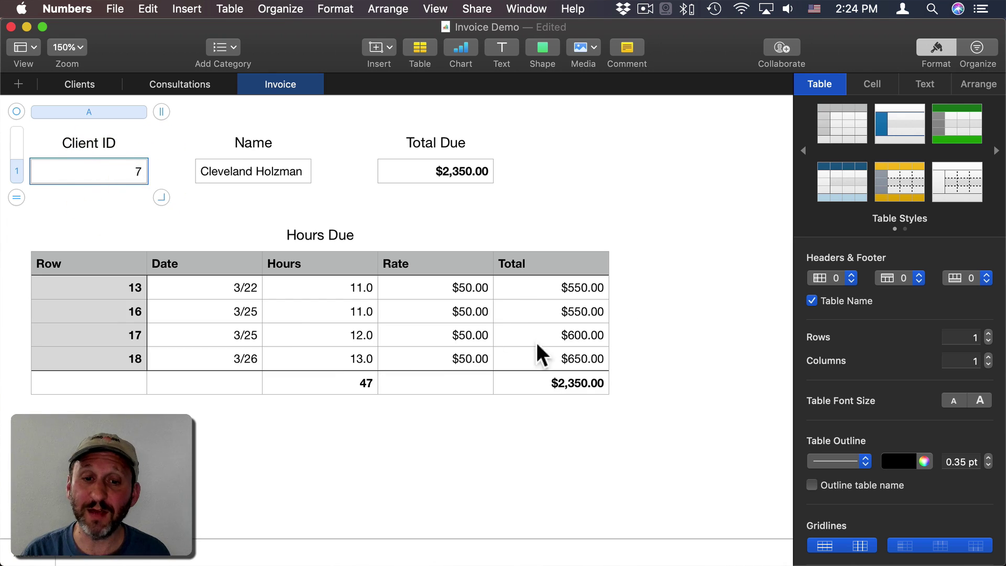
Hide the Row column of the Hours Due table and deselect the table.
click(102, 259)
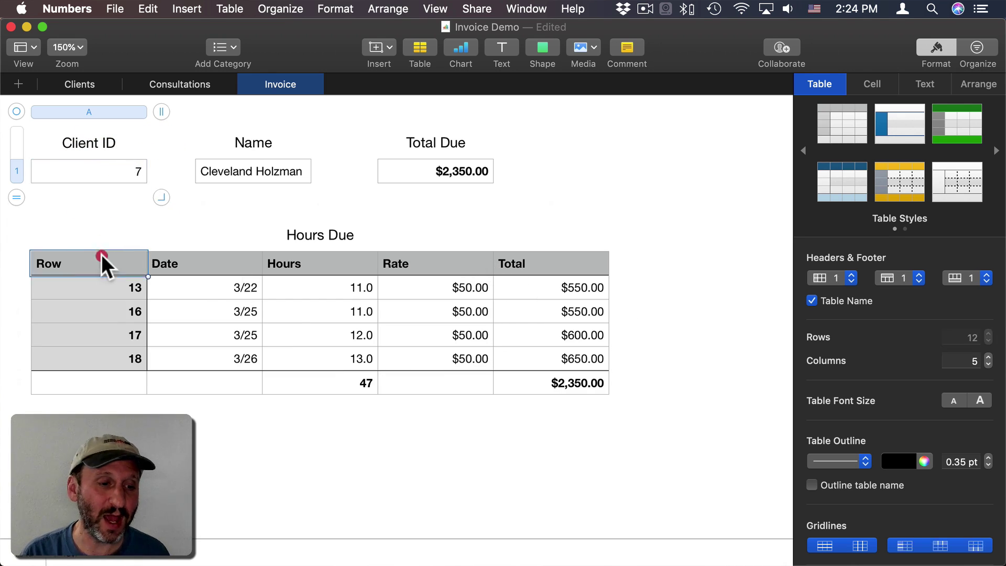
click(137, 203)
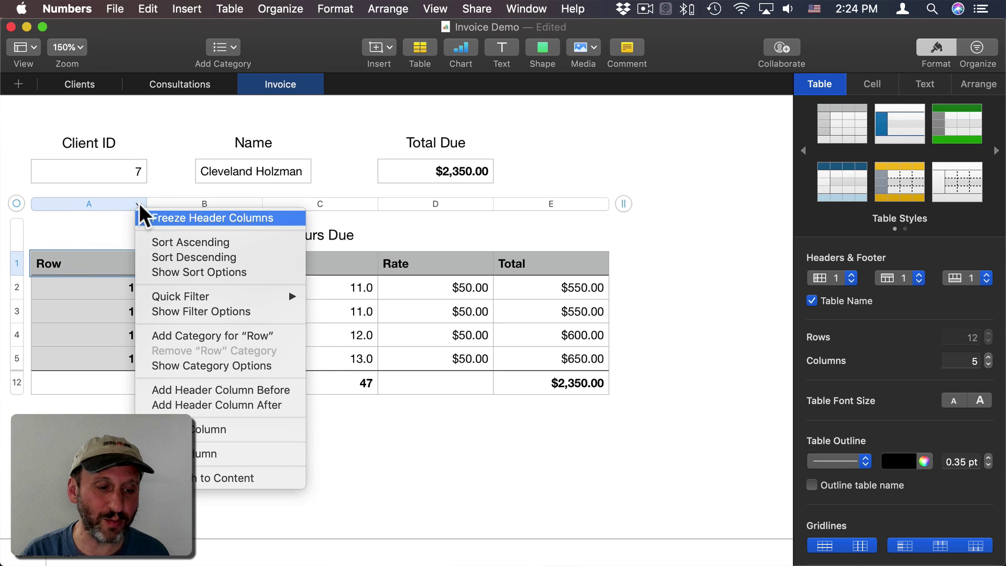
click(189, 453)
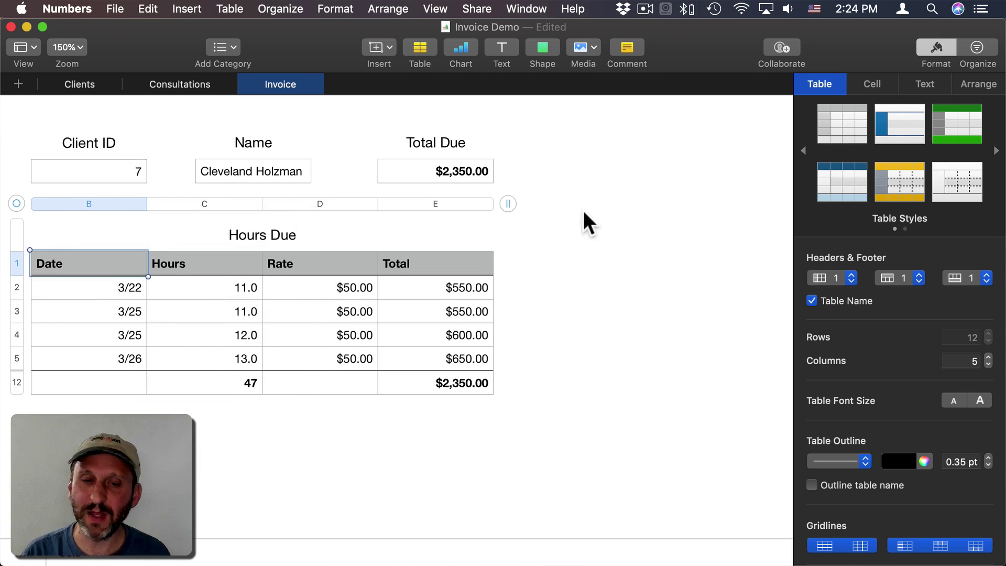
click(528, 378)
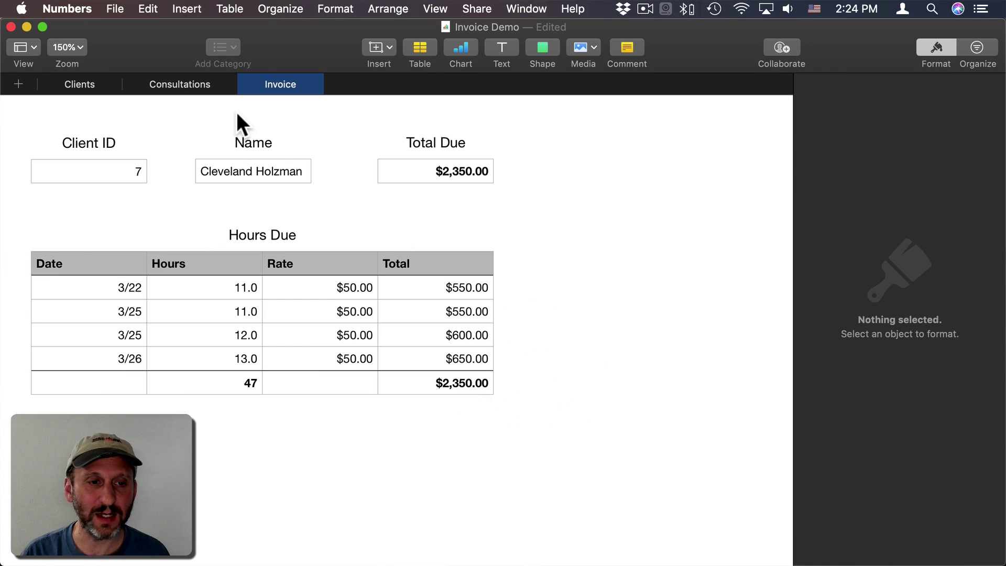
Review the Consultations and Clients sheets that feed the invoice, and return to the Invoice sheet.
click(153, 82)
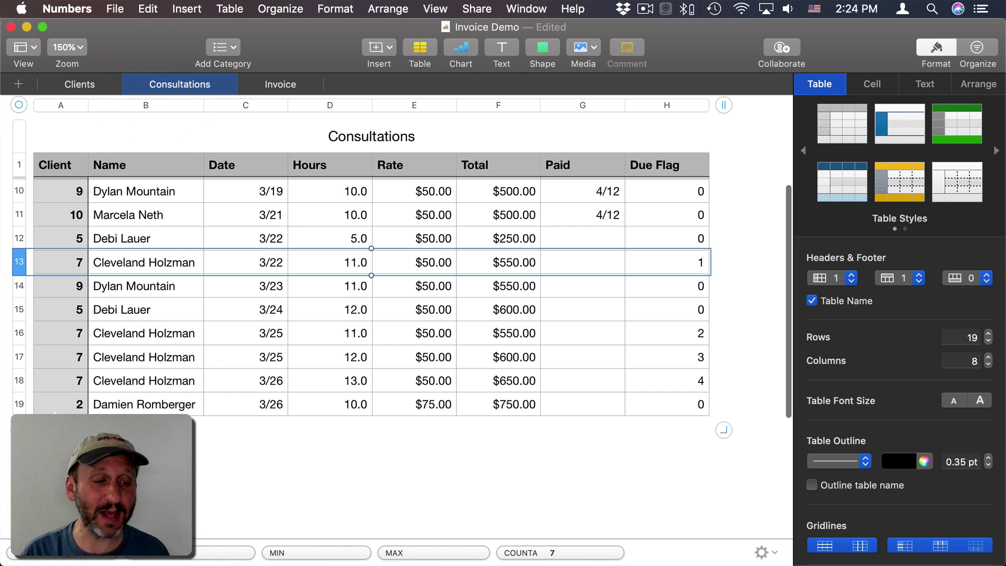
click(52, 85)
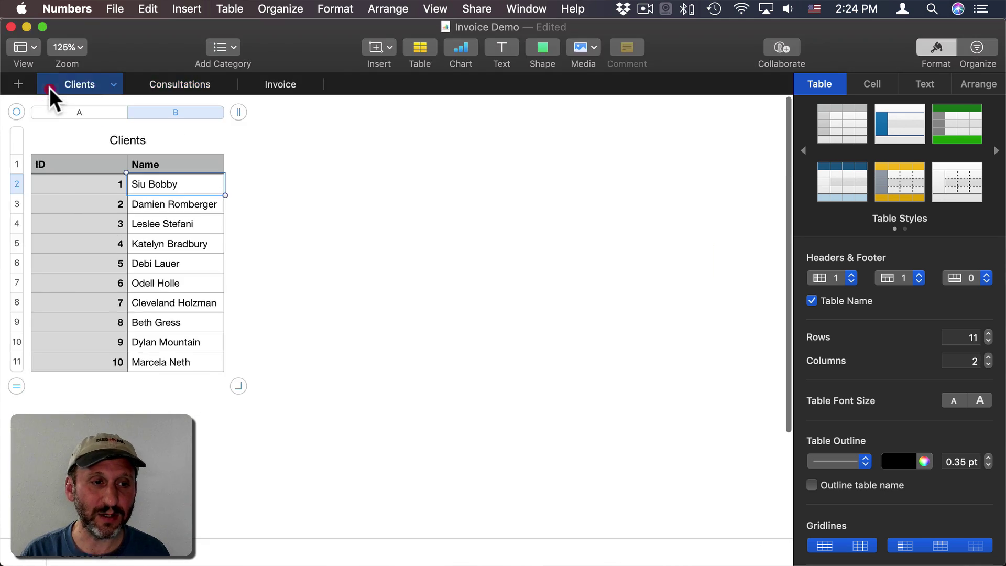
click(275, 86)
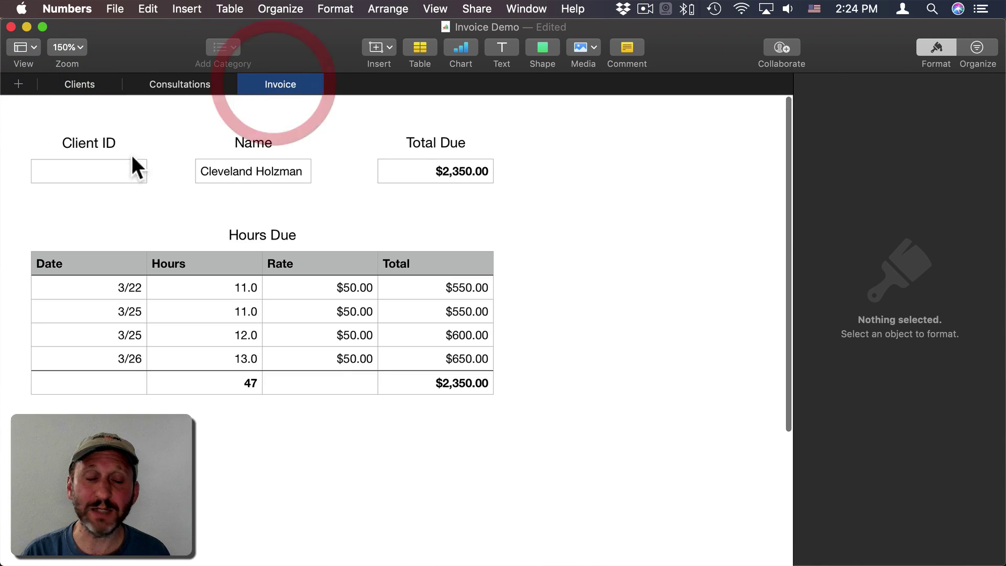
Enter a different client's ID in the Client ID cell to generate that client's invoice without the Row column.
click(128, 170)
double_click(128, 173)
text(5)
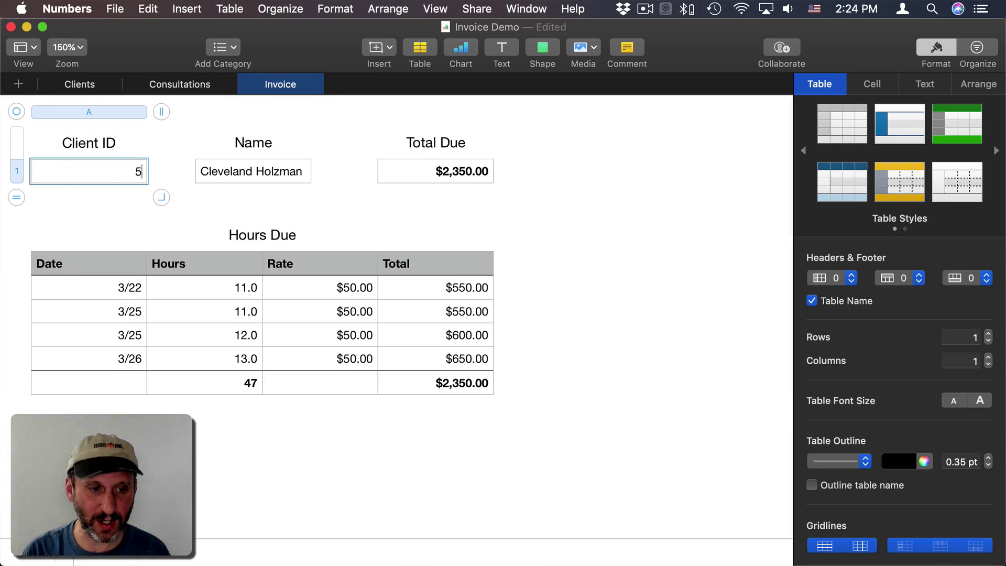
key(Return)
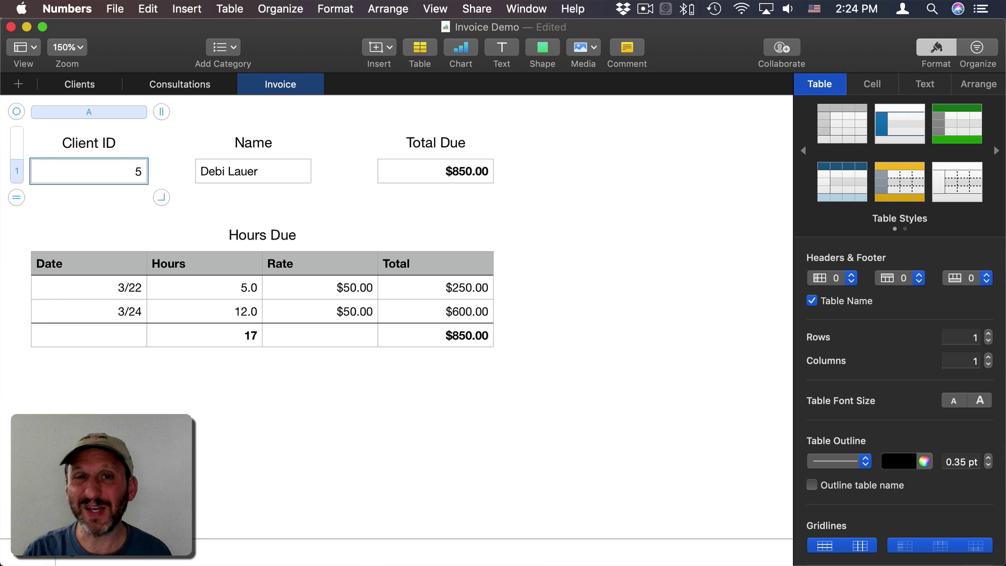